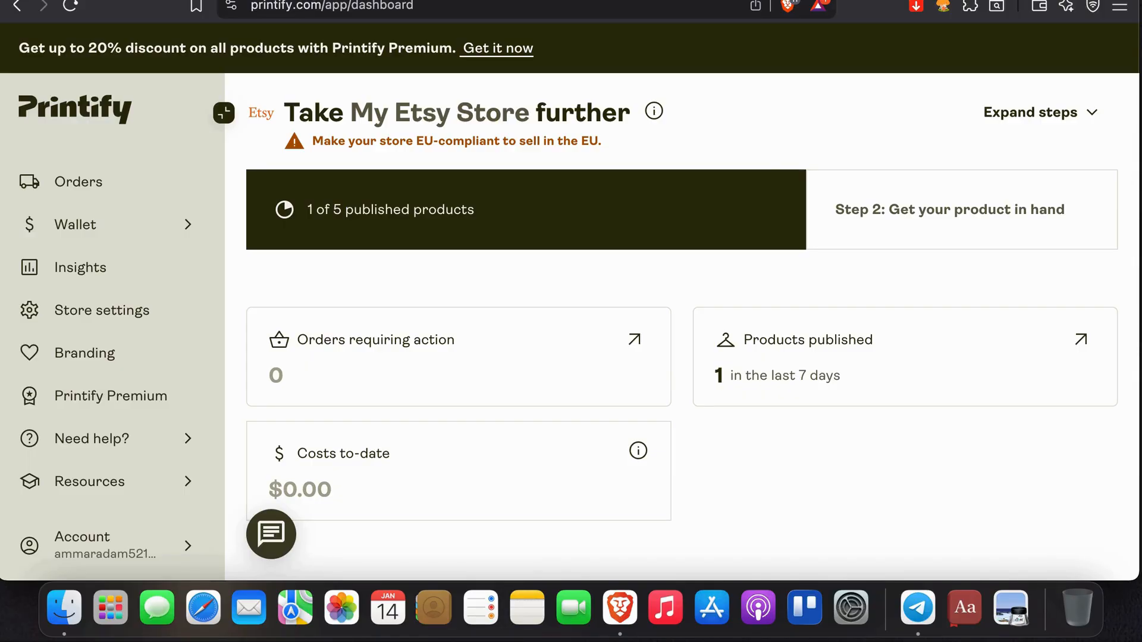
# - Switch to Canva and look through the templates page, from the template categories down to the suggested logo designs
pyautogui.hotkey('ctrl', 'Tab')
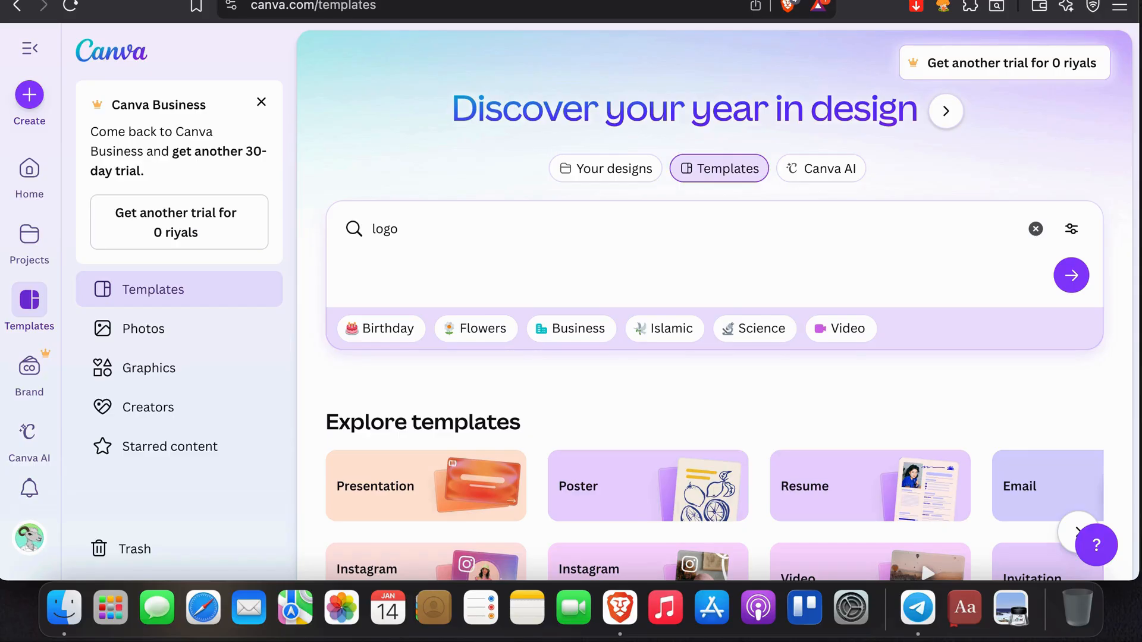
pyautogui.scroll(-7, 741, 204)
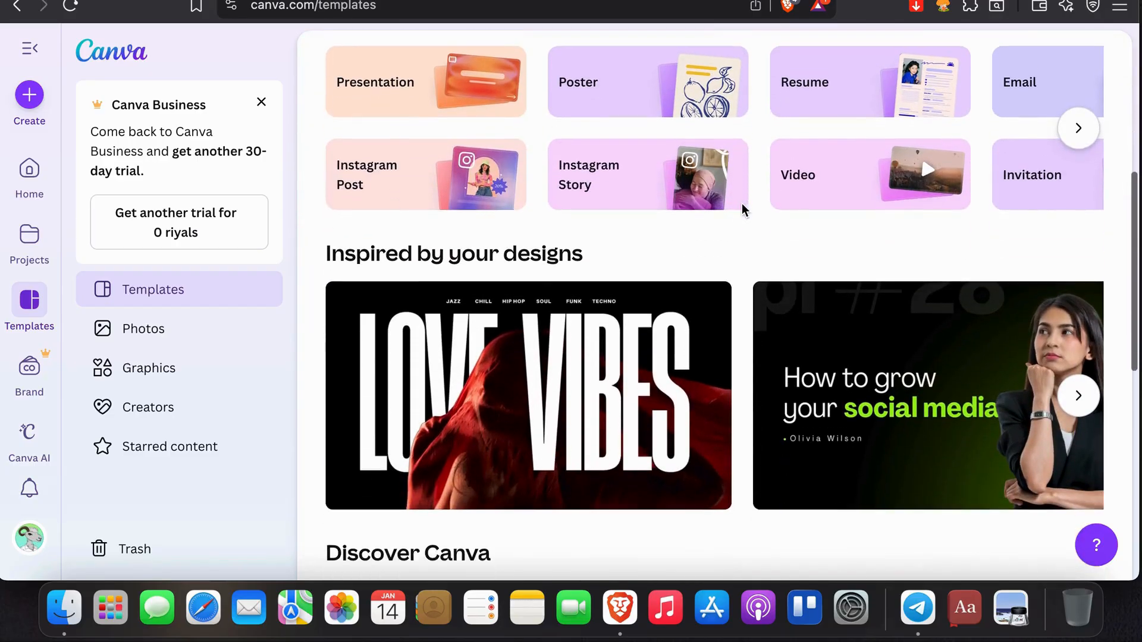
pyautogui.scroll(-7, 741, 203)
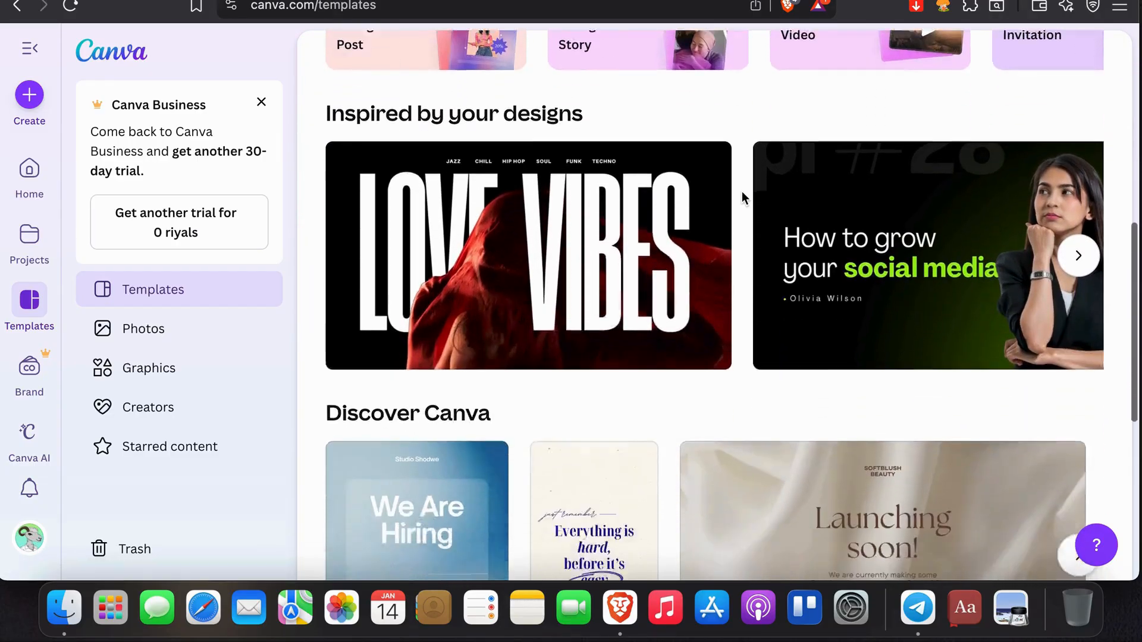
pyautogui.scroll(-3, 741, 191)
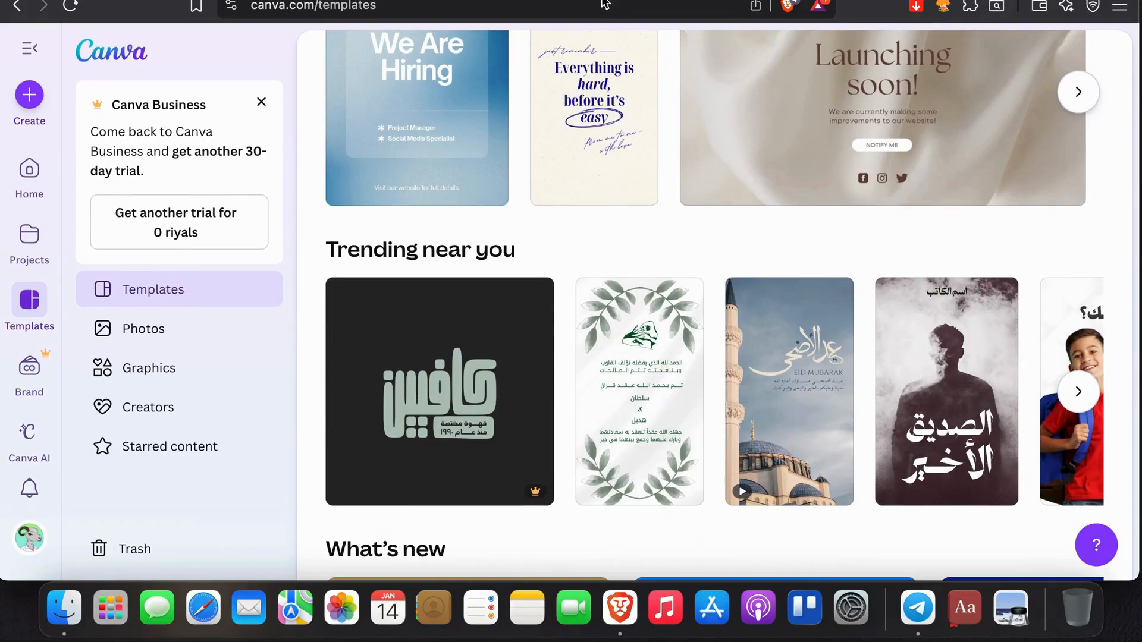
pyautogui.hotkey('ctrl', 'Tab')
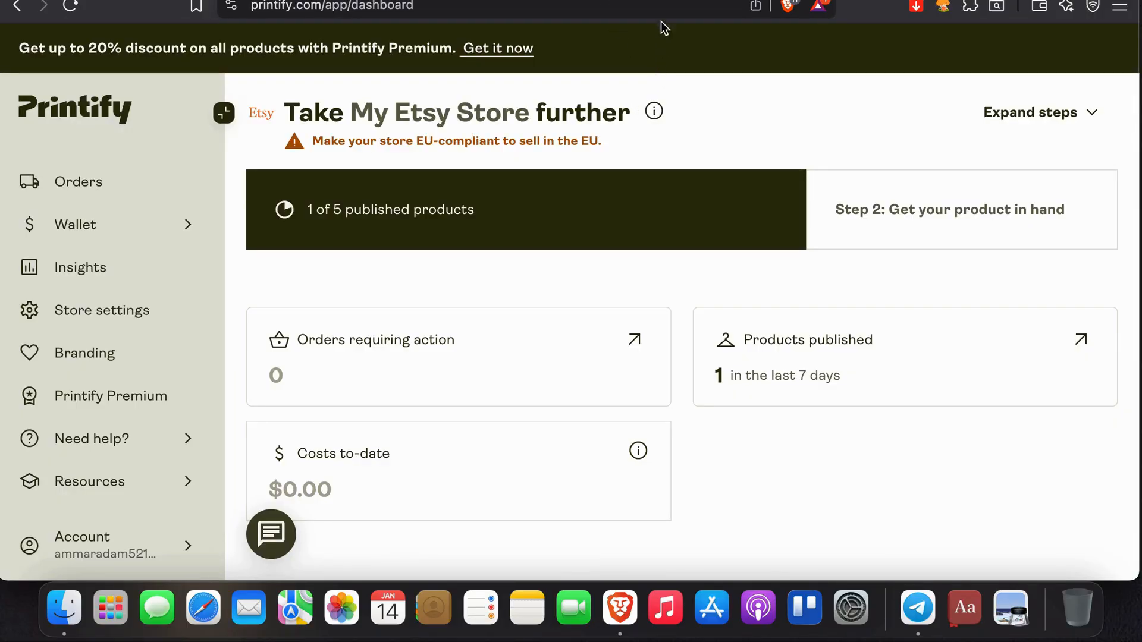
pyautogui.hotkey('ctrl', 'Tab')
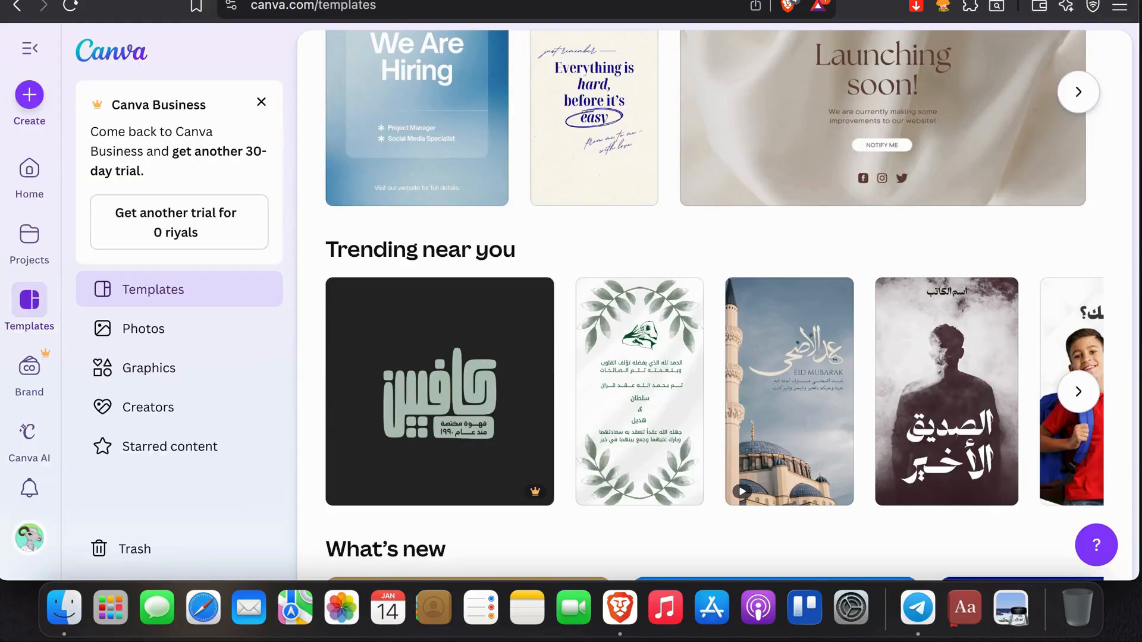
pyautogui.scroll(10, 704, 131)
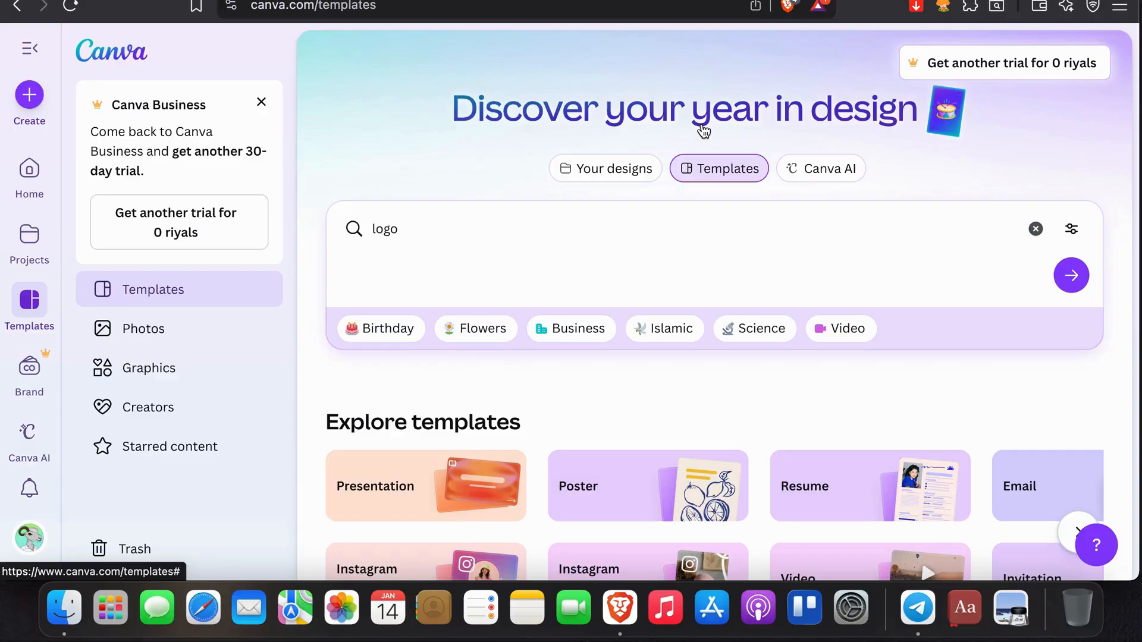
pyautogui.scroll(-20, 704, 131)
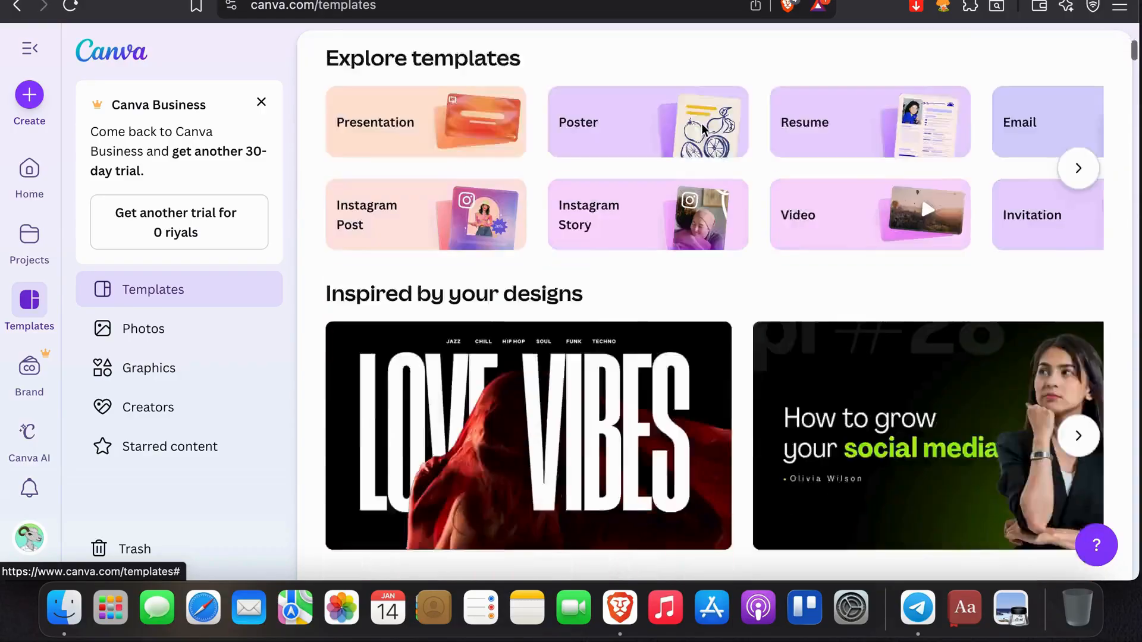
pyautogui.scroll(-10, 703, 131)
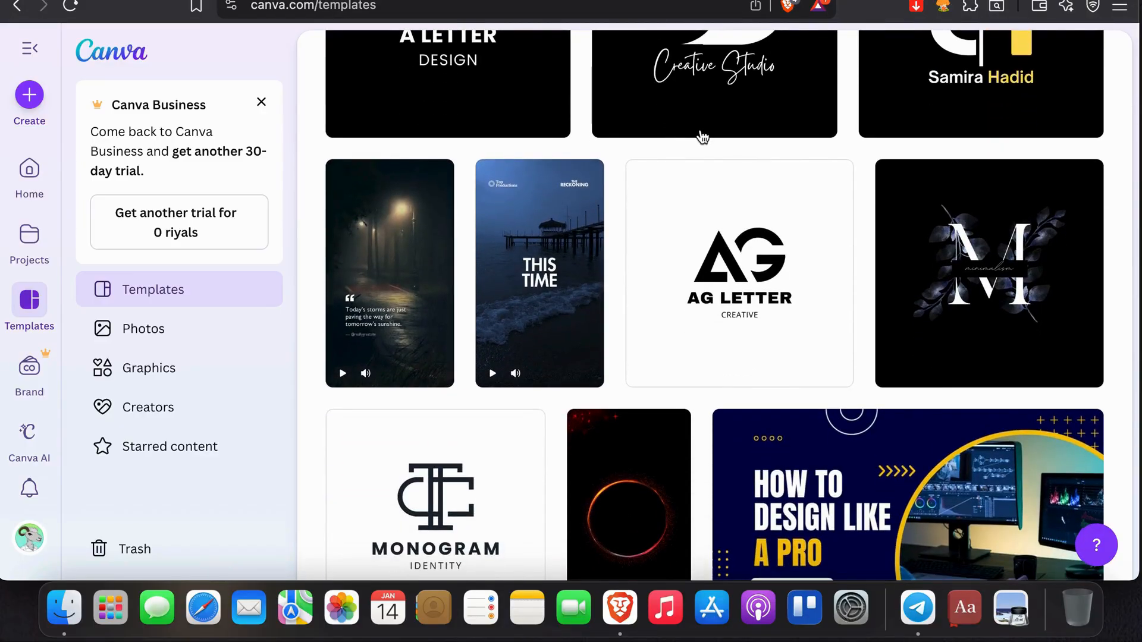
pyautogui.scroll(15, 701, 137)
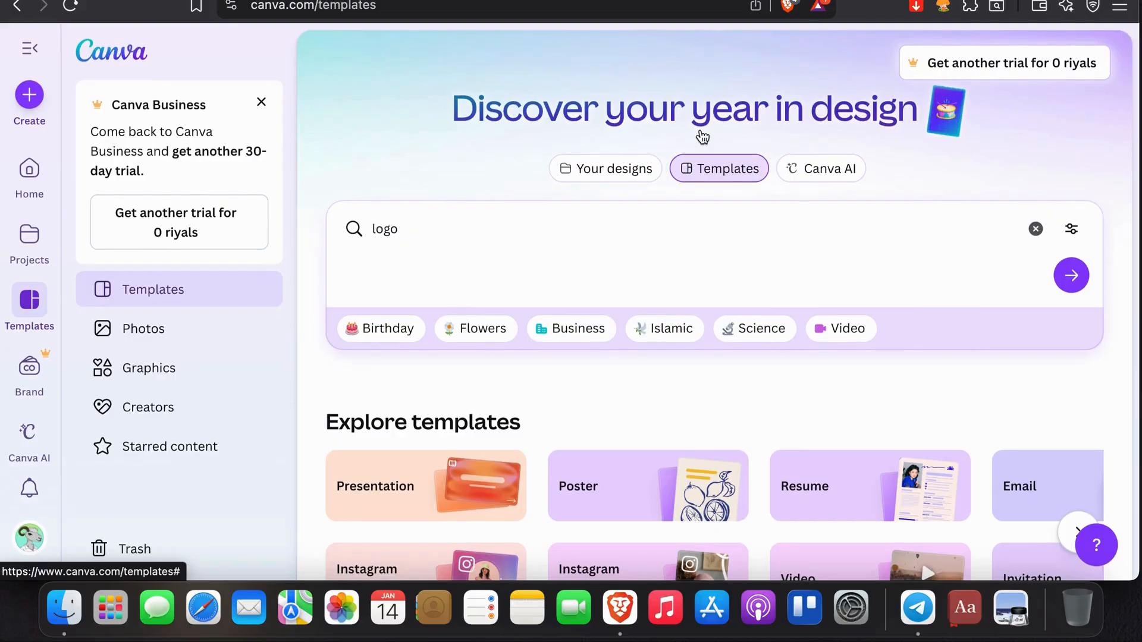
pyautogui.scroll(-1, 702, 137)
pyautogui.scroll(1, 702, 138)
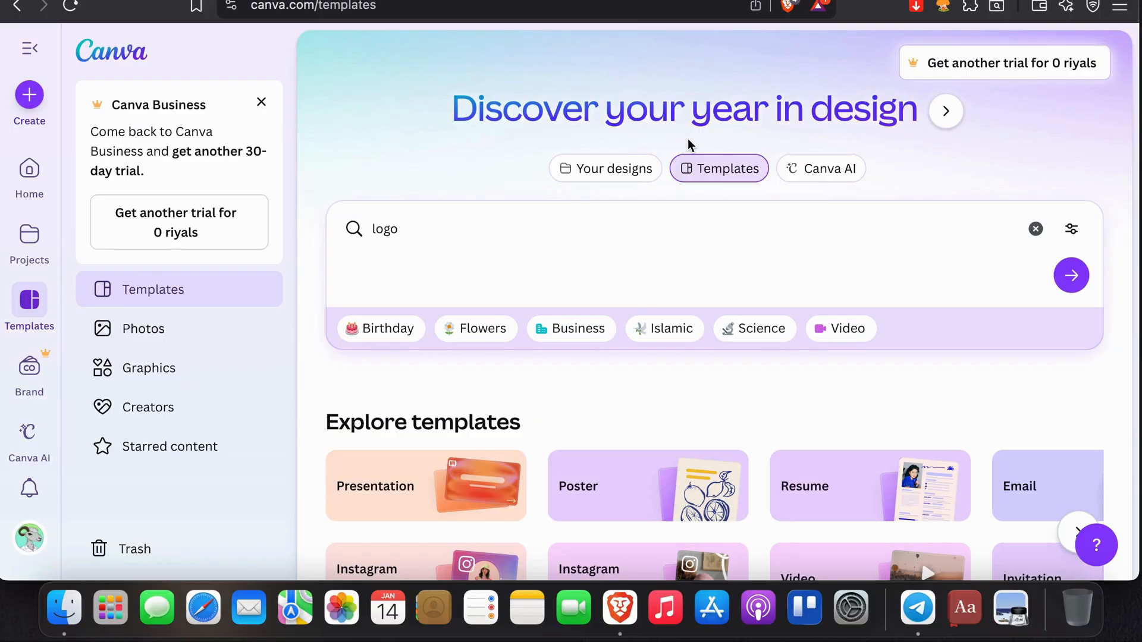
# - Switch to Printify and review the Unisex Garment-Dyed T-shirt's product details and its design in the editor
pyautogui.click(453, 0)
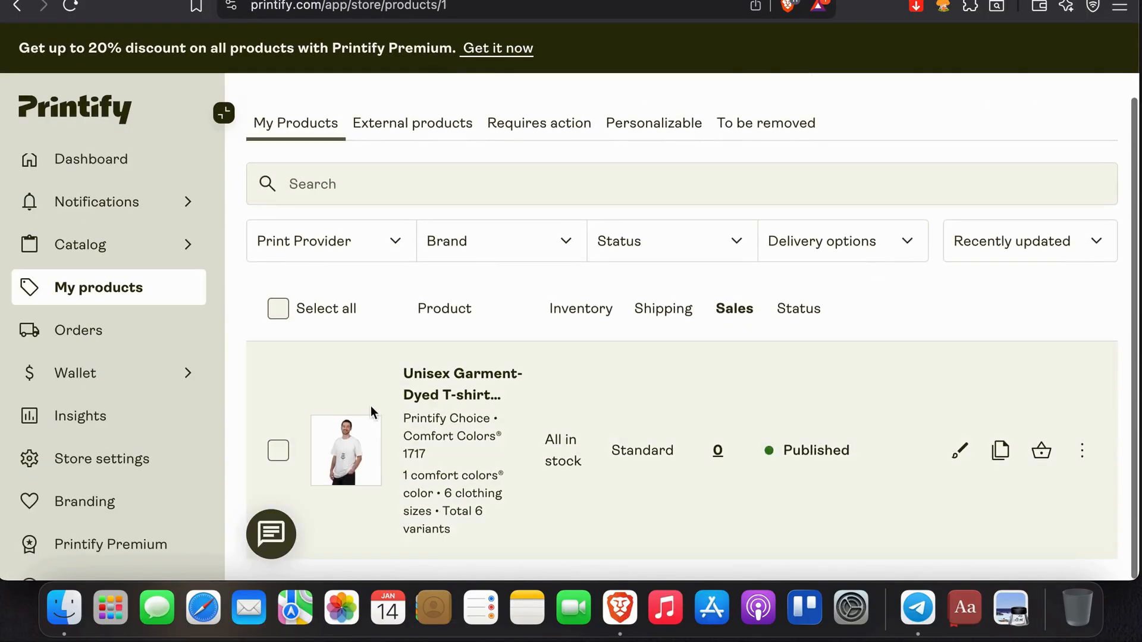
pyautogui.click(421, 389)
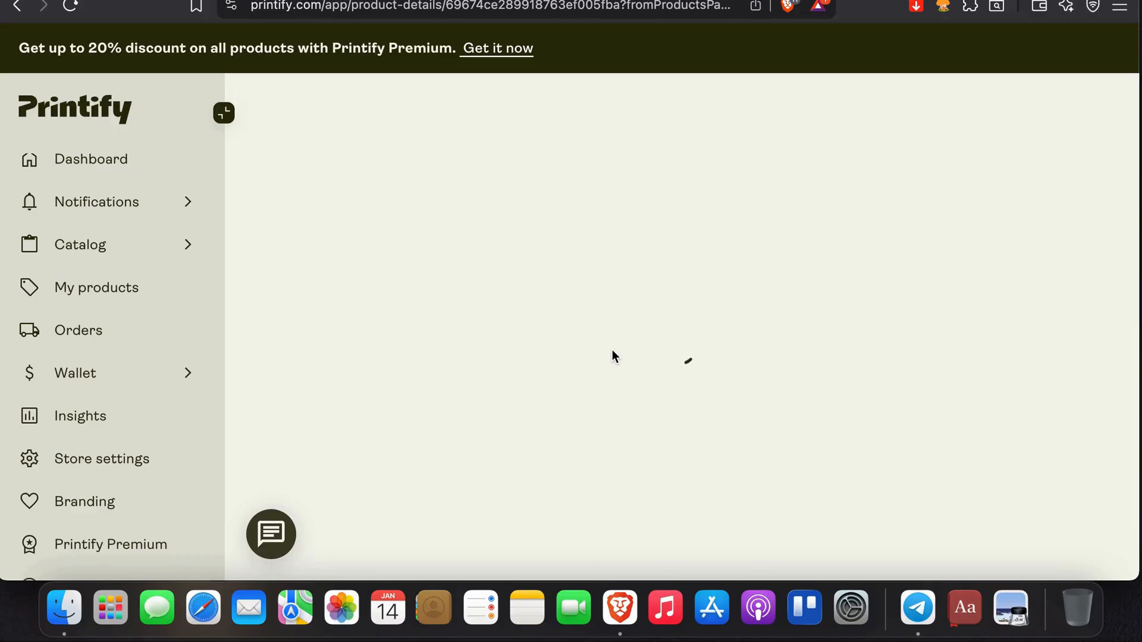
pyautogui.scroll(-3, 162, 300)
pyautogui.scroll(5, 164, 301)
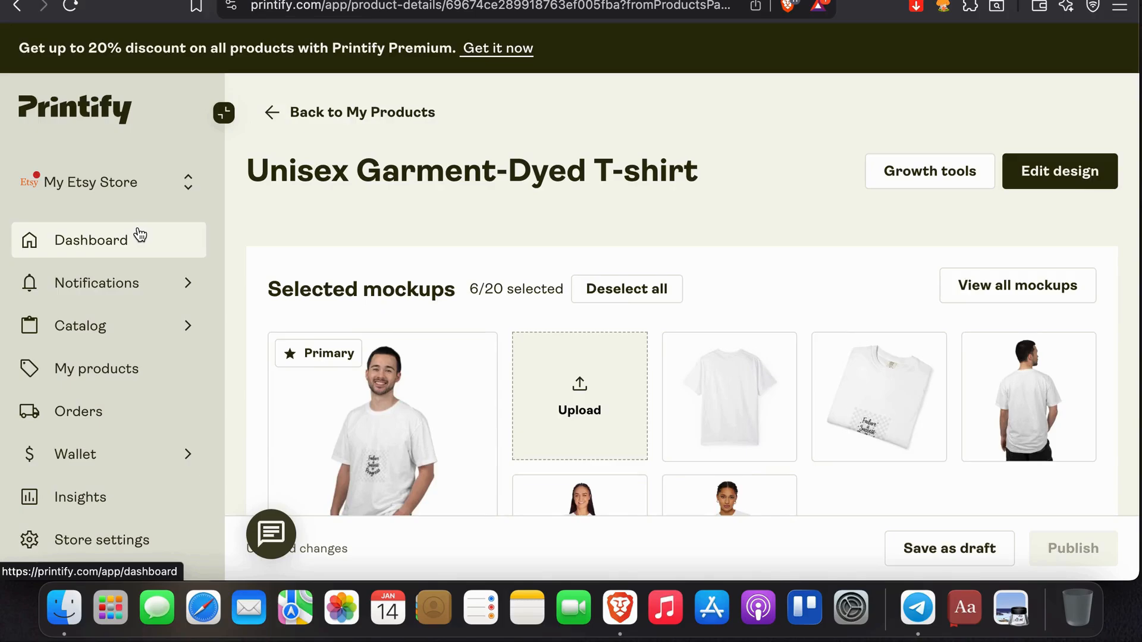
pyautogui.click(1046, 172)
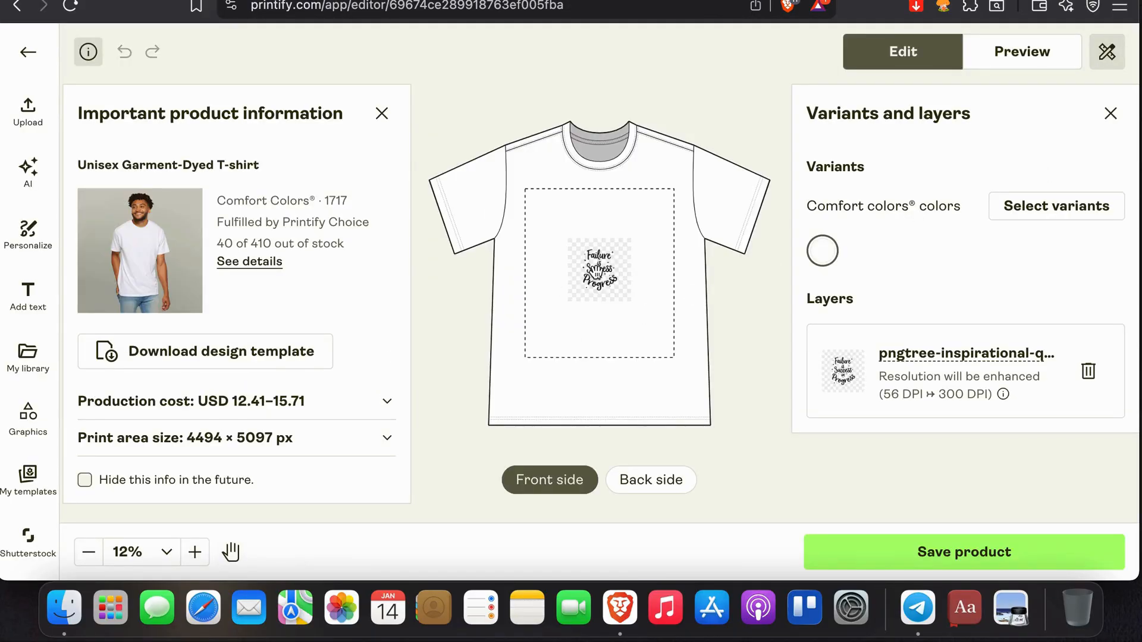
pyautogui.click(24, 53)
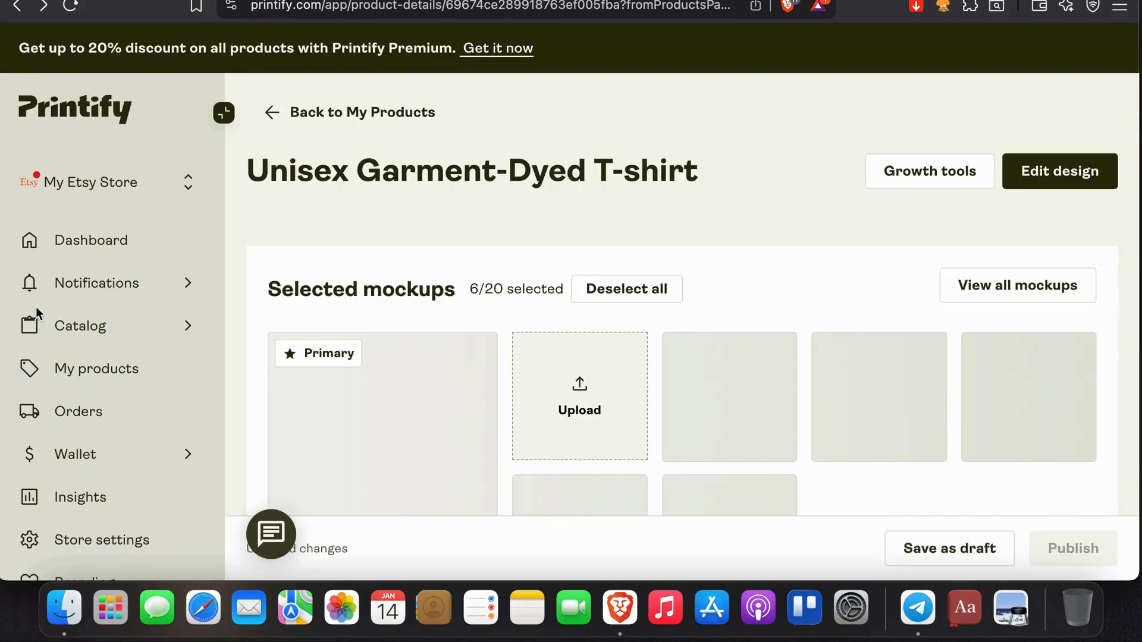
# - Browse the men's T-shirts in the Printify catalog and return to the product details
pyautogui.moveTo(89, 336)
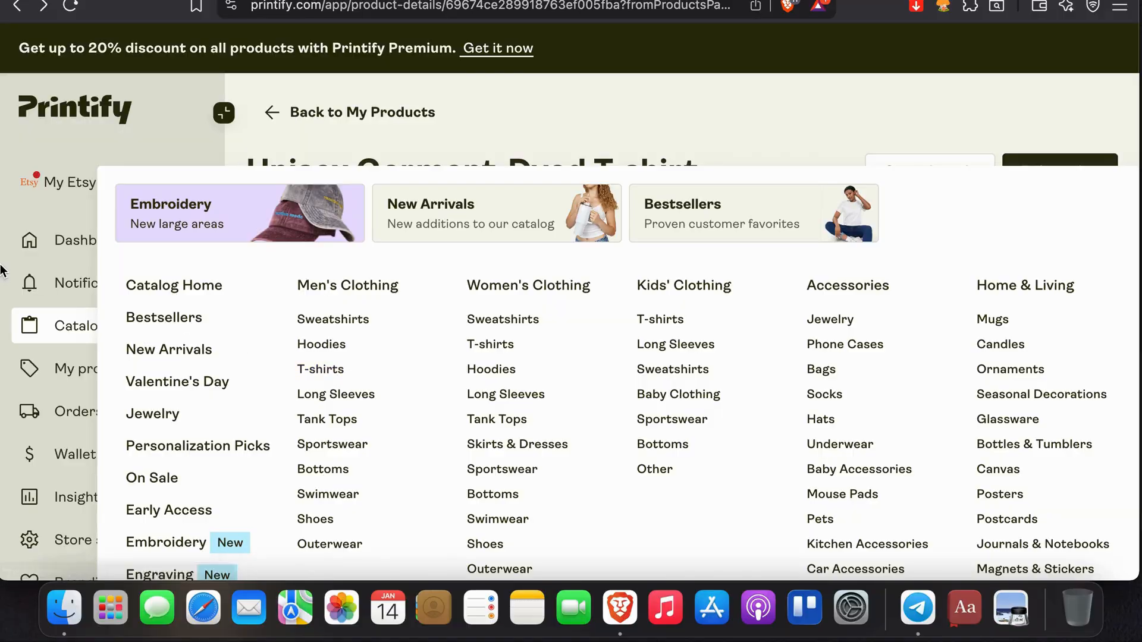
pyautogui.click(336, 377)
pyautogui.scroll(-8, 334, 376)
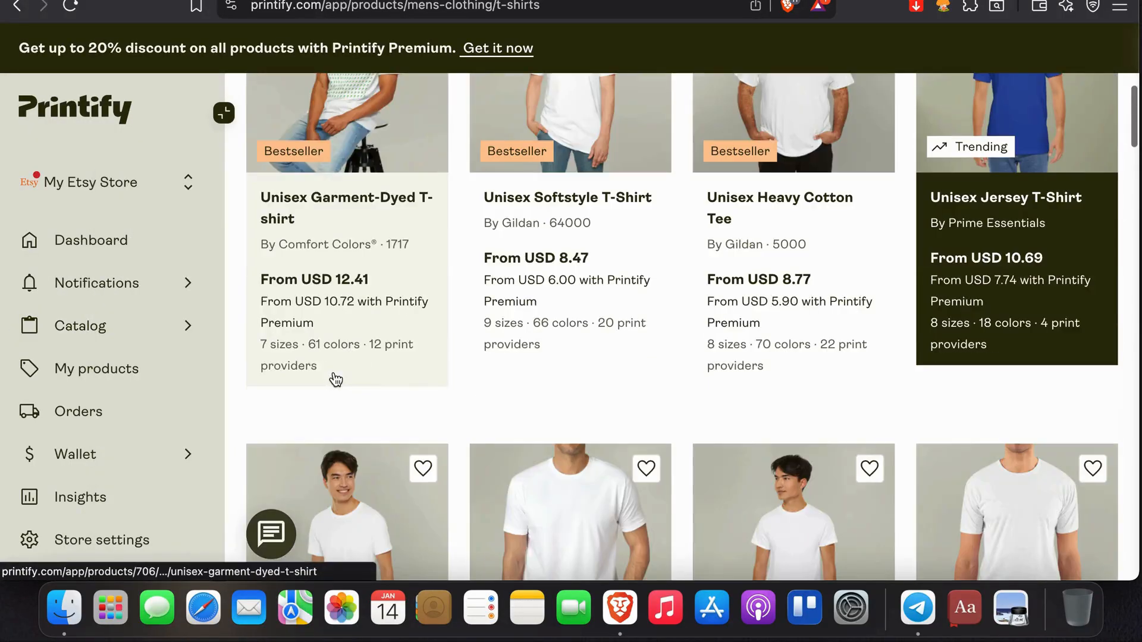
pyautogui.scroll(7, 336, 379)
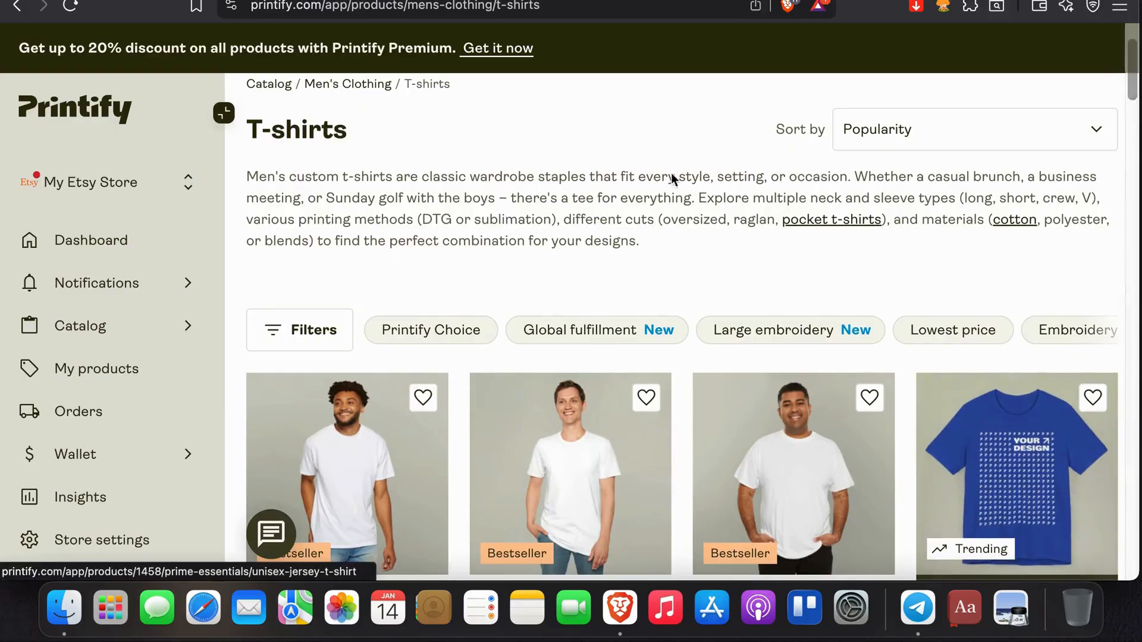
pyautogui.click(18, 7)
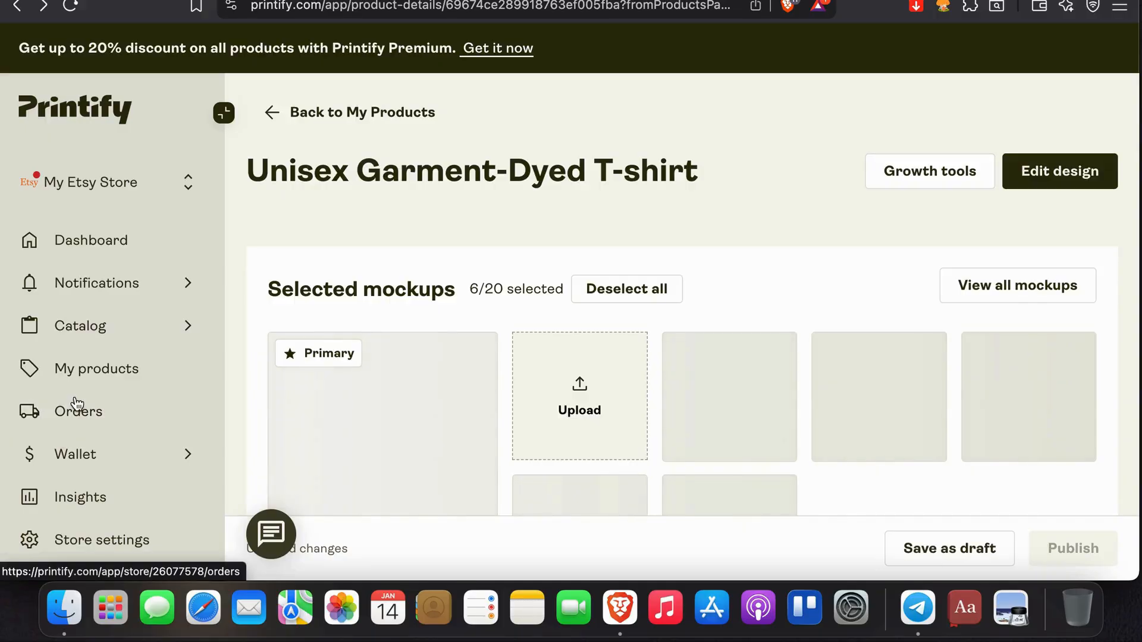
# - Open the published Unisex Garment-Dyed T-shirt from the store's own products and start editing its design
pyautogui.click(83, 385)
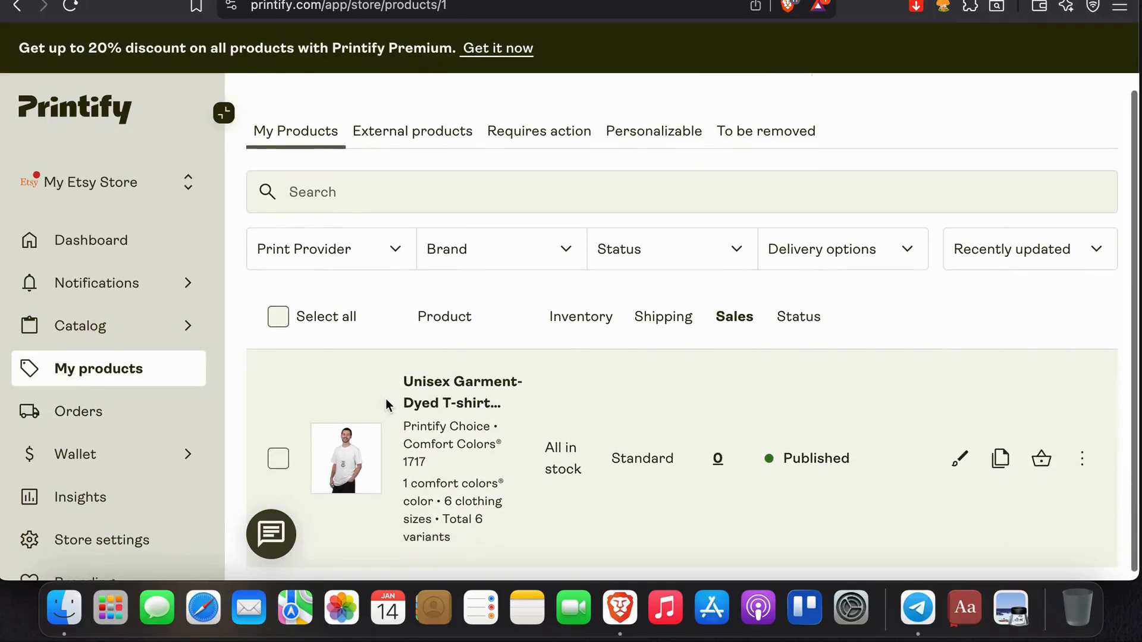
pyautogui.click(437, 376)
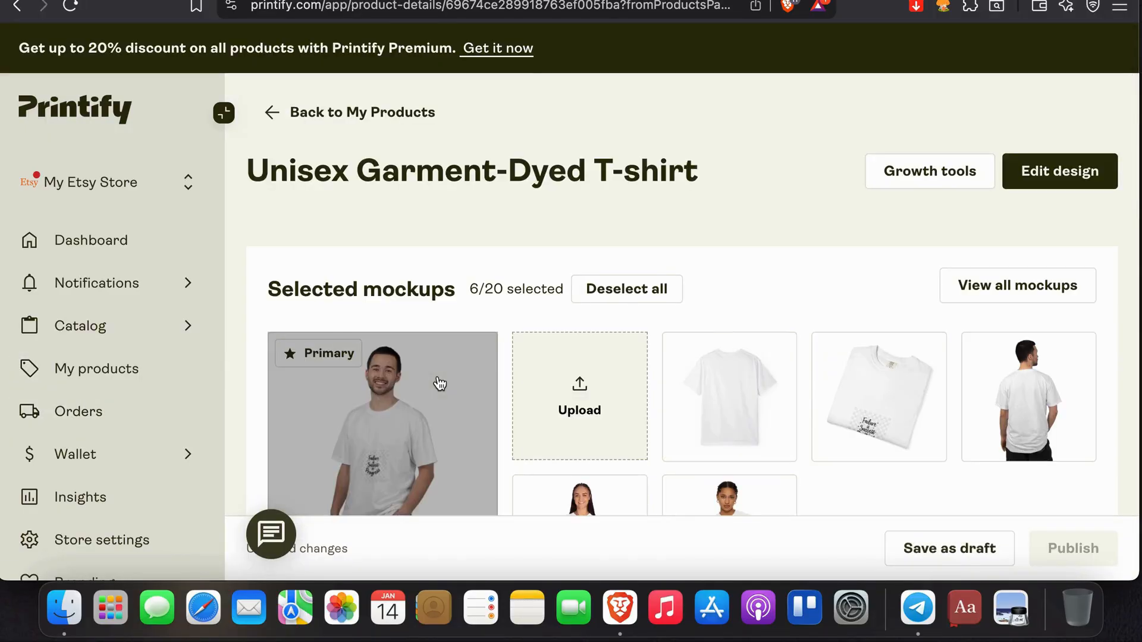
pyautogui.click(1038, 179)
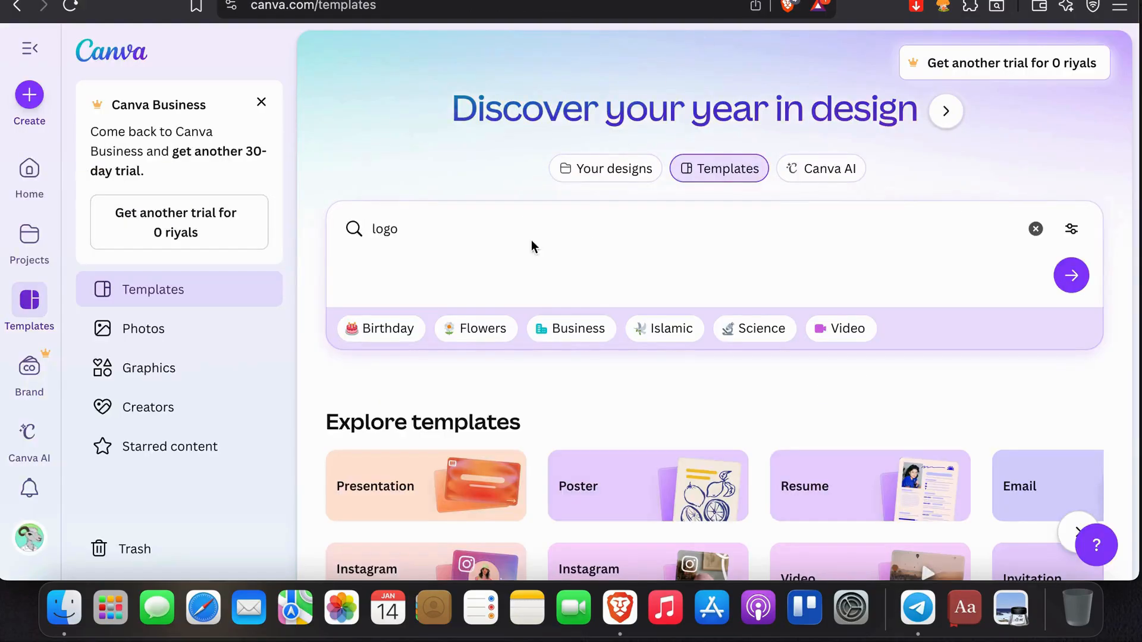
# - Switch to Canva and search the templates for "logo for t shirt"
pyautogui.click(496, 221)
pyautogui.write('fo')
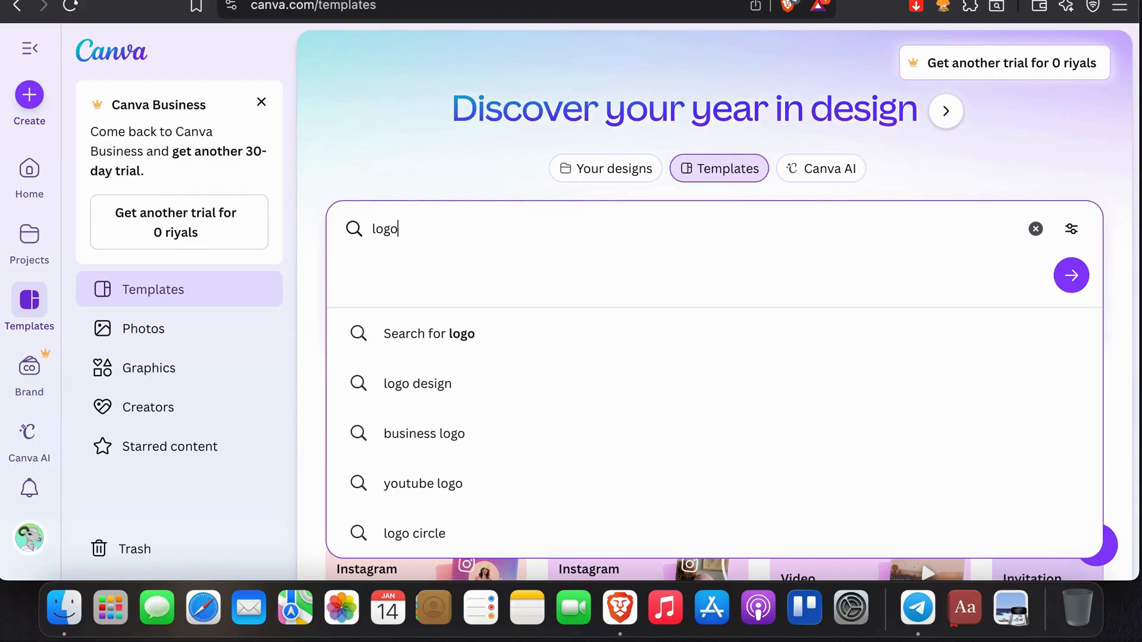
pyautogui.write('r t')
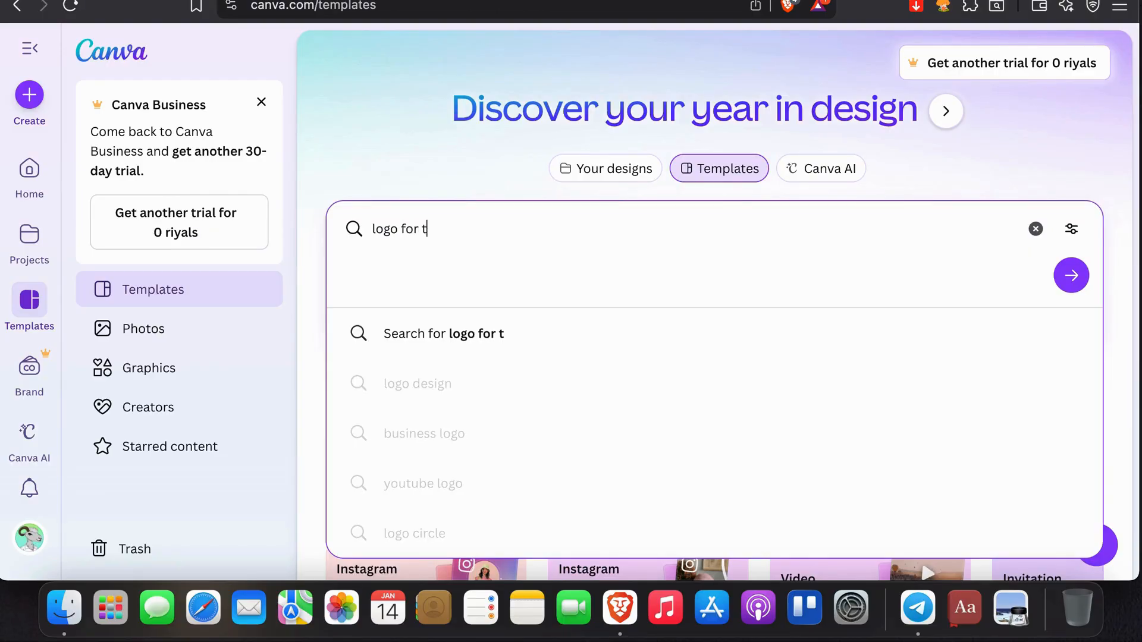
pyautogui.write(' shirt')
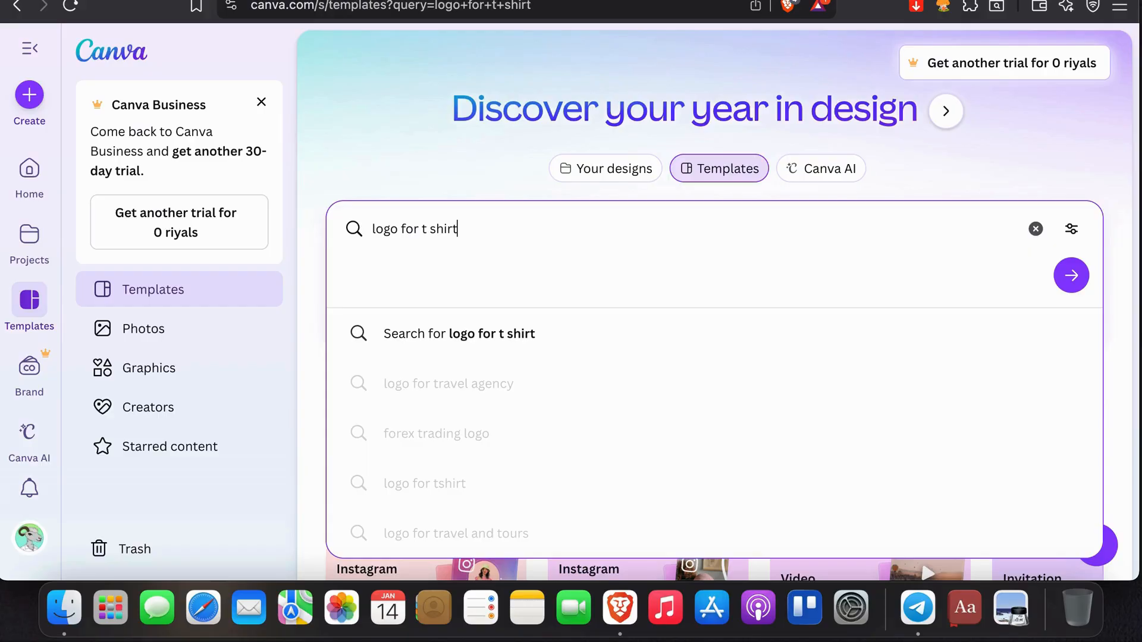
pyautogui.press('Return')
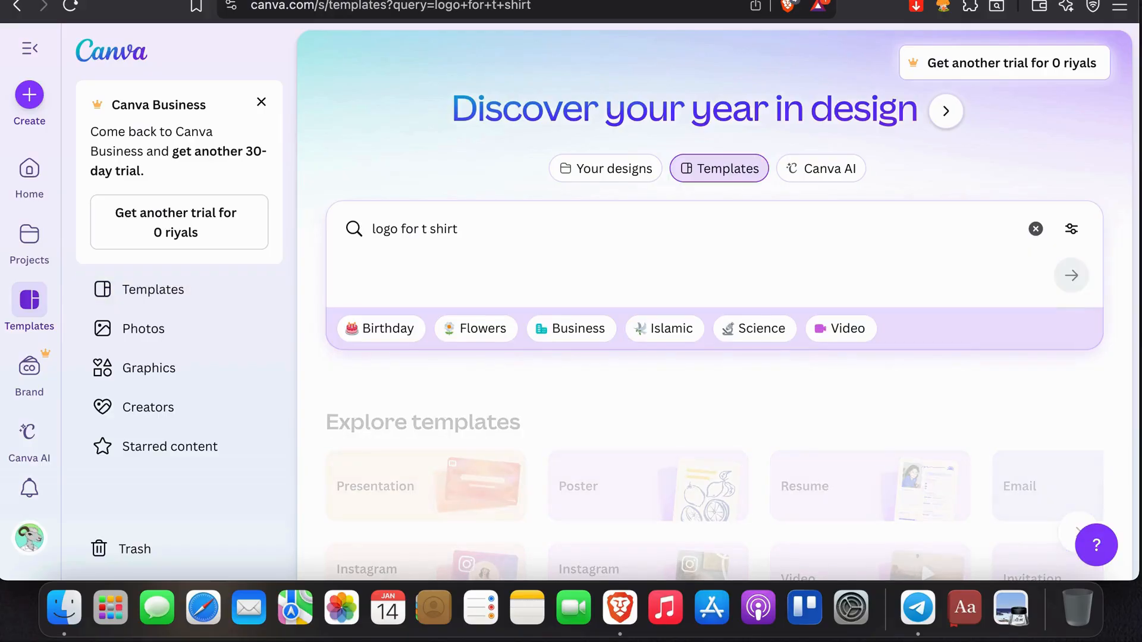
# - Pick the LIMITLESS template, Gray Black Minimalist Modern Brand Logo, from the search results and open it for customizing
pyautogui.scroll(-1, 714, 356)
pyautogui.scroll(-7, 373, 423)
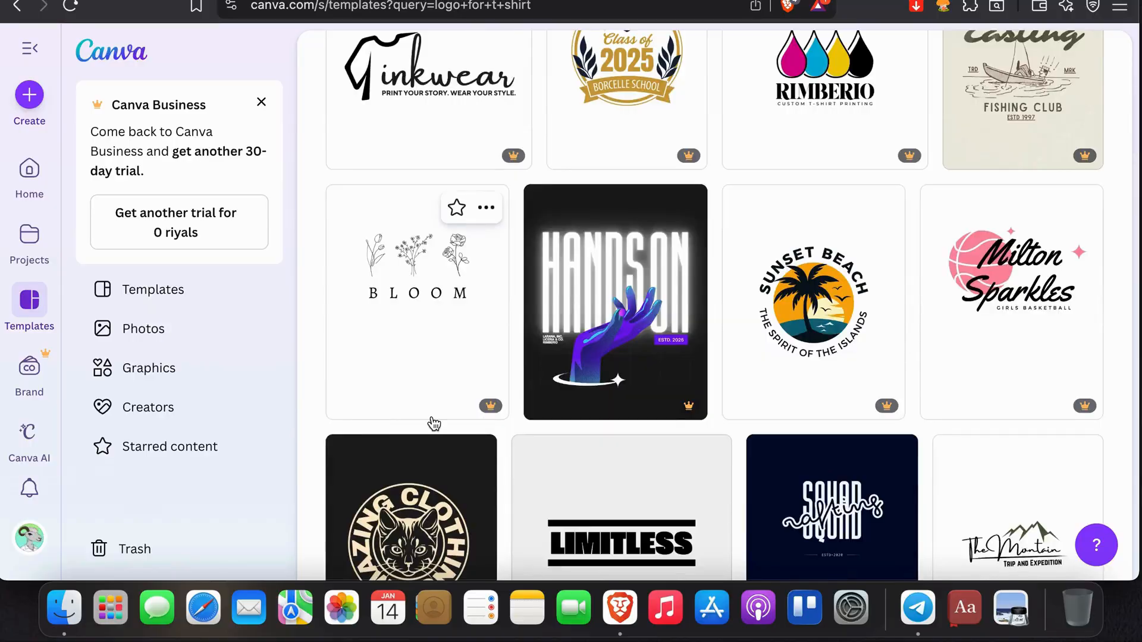
pyautogui.scroll(-5, 431, 416)
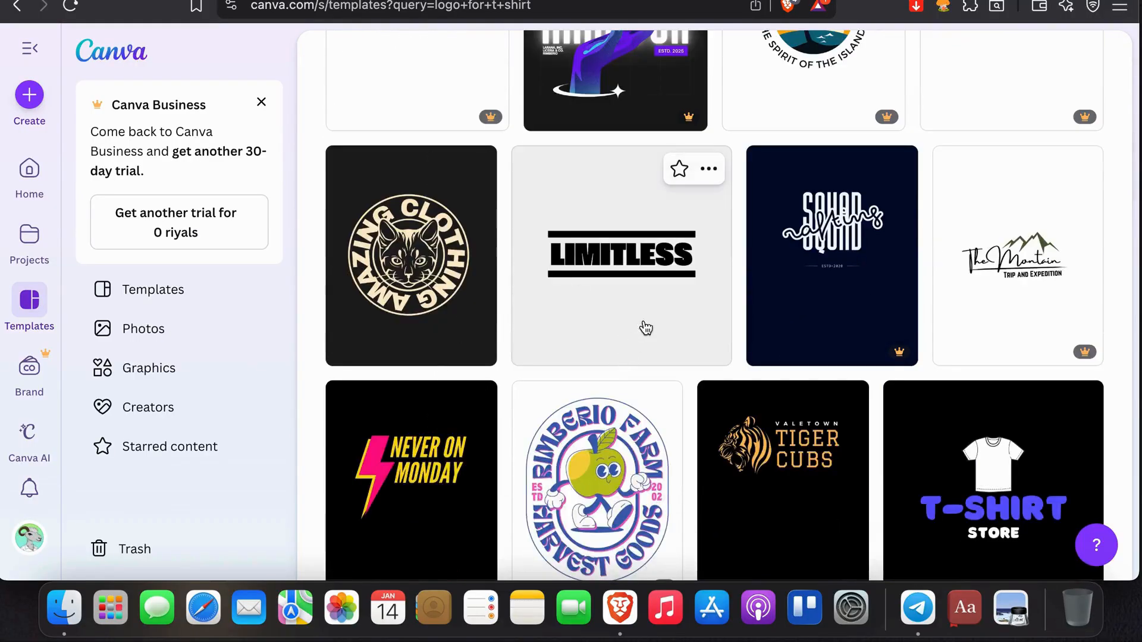
pyautogui.scroll(-3, 757, 359)
pyautogui.scroll(1, 755, 354)
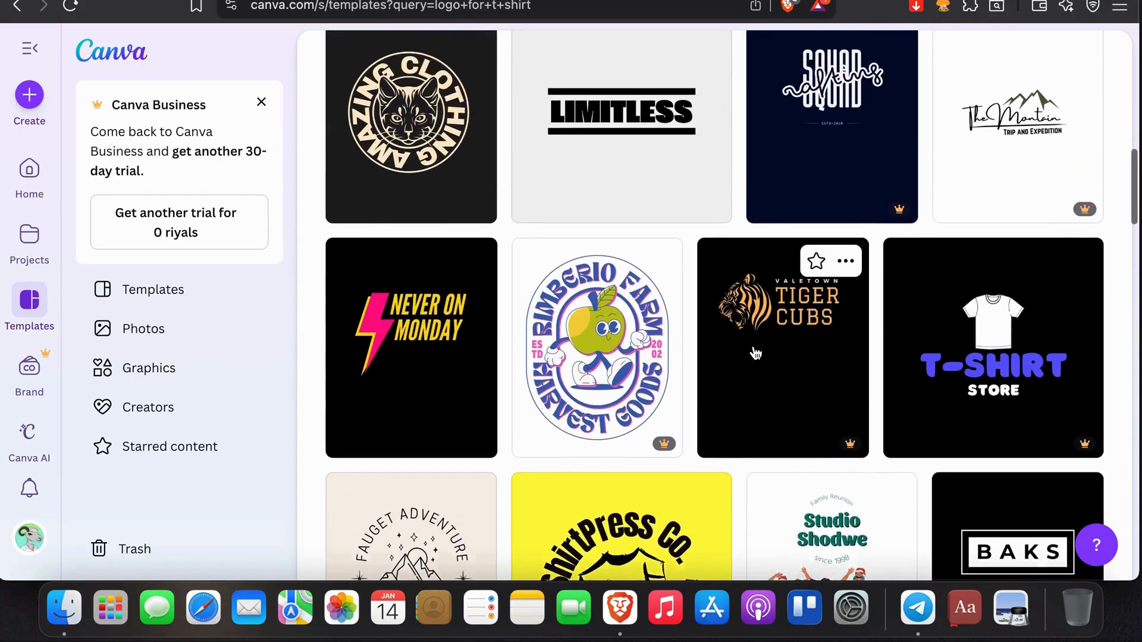
pyautogui.click(664, 193)
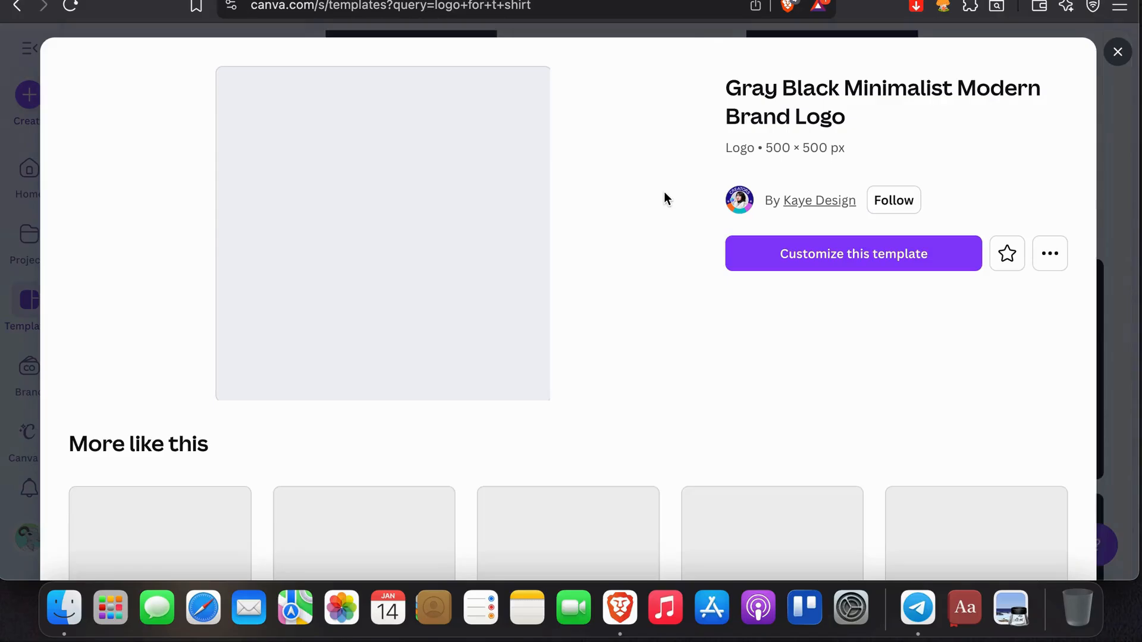
pyautogui.click(1049, 255)
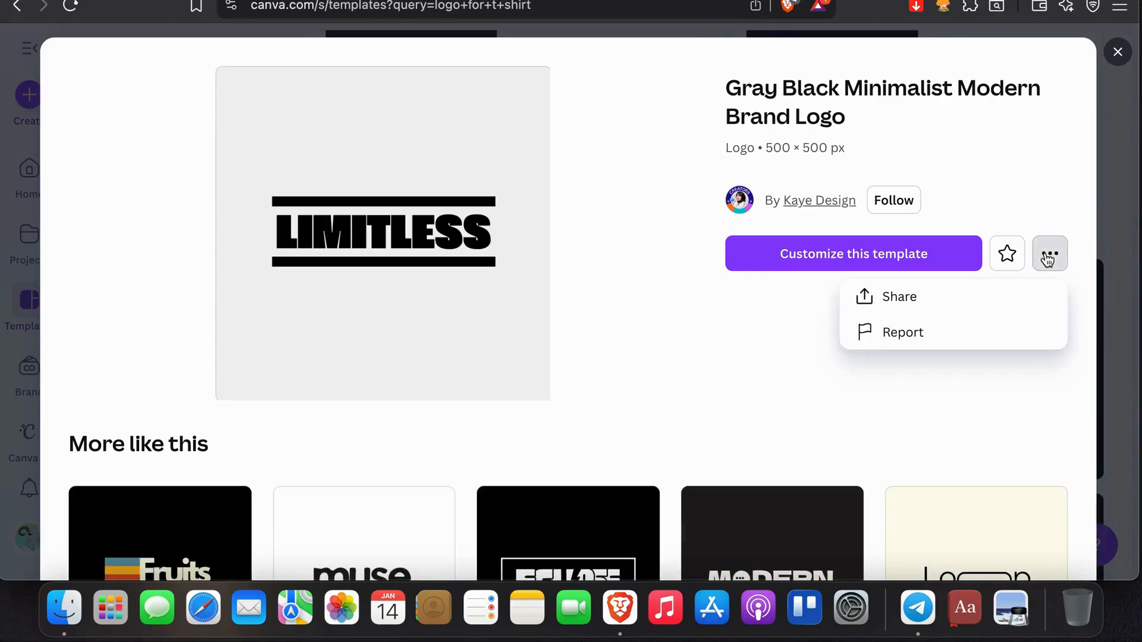
pyautogui.click(1048, 256)
pyautogui.click(831, 255)
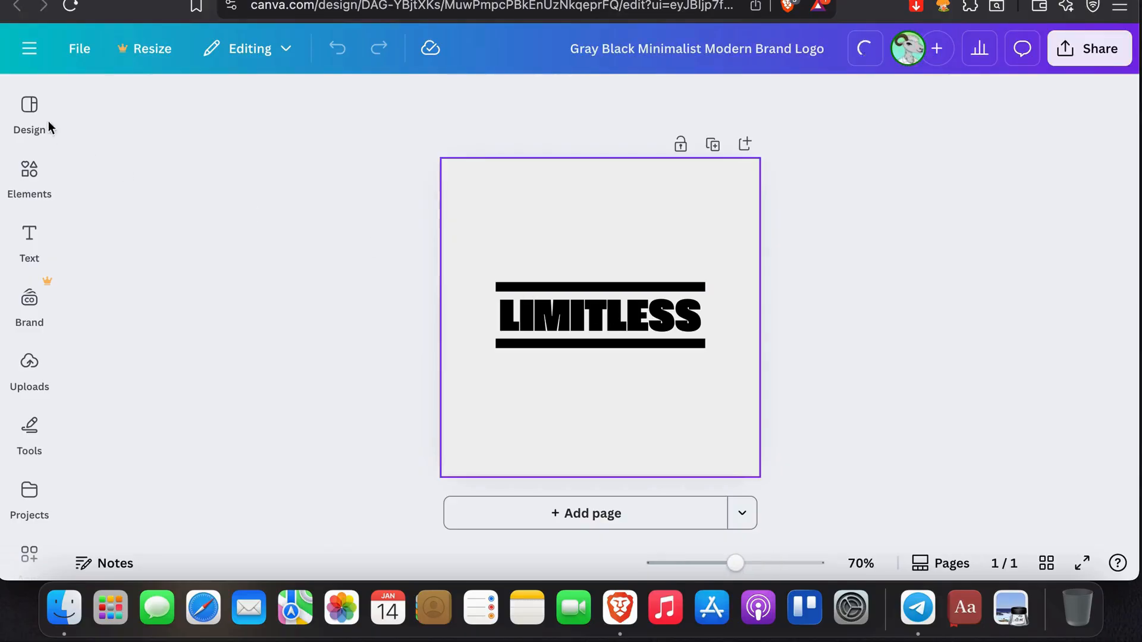
# - Download the LIMITLESS design as a PNG at size 1 and save it under the suggested file name
pyautogui.click(1086, 46)
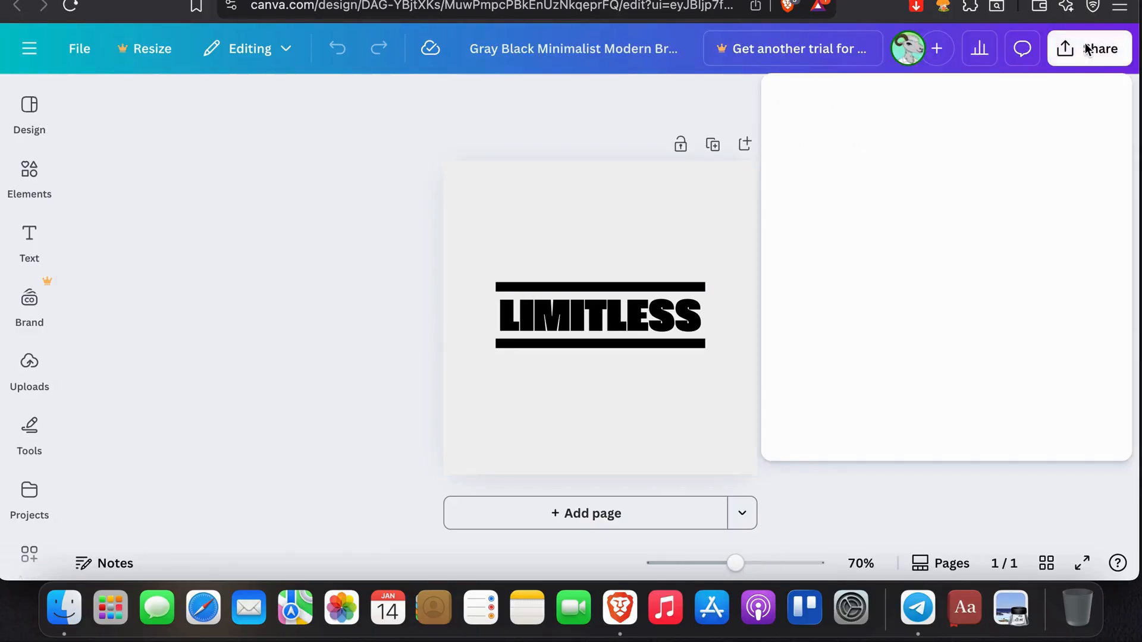
pyautogui.click(816, 414)
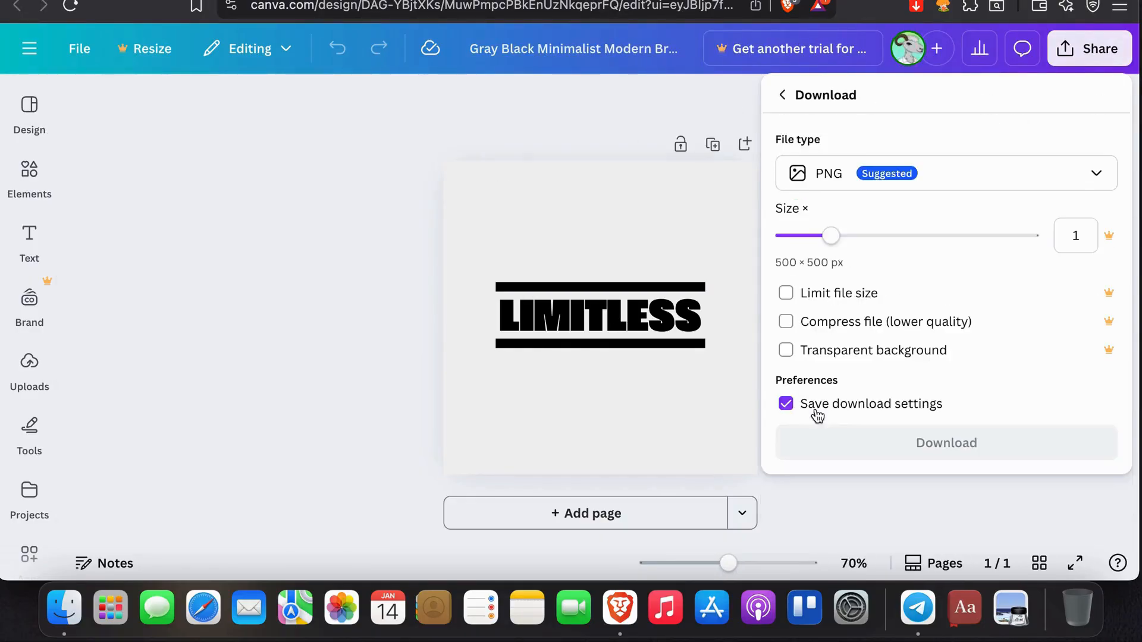
pyautogui.click(823, 446)
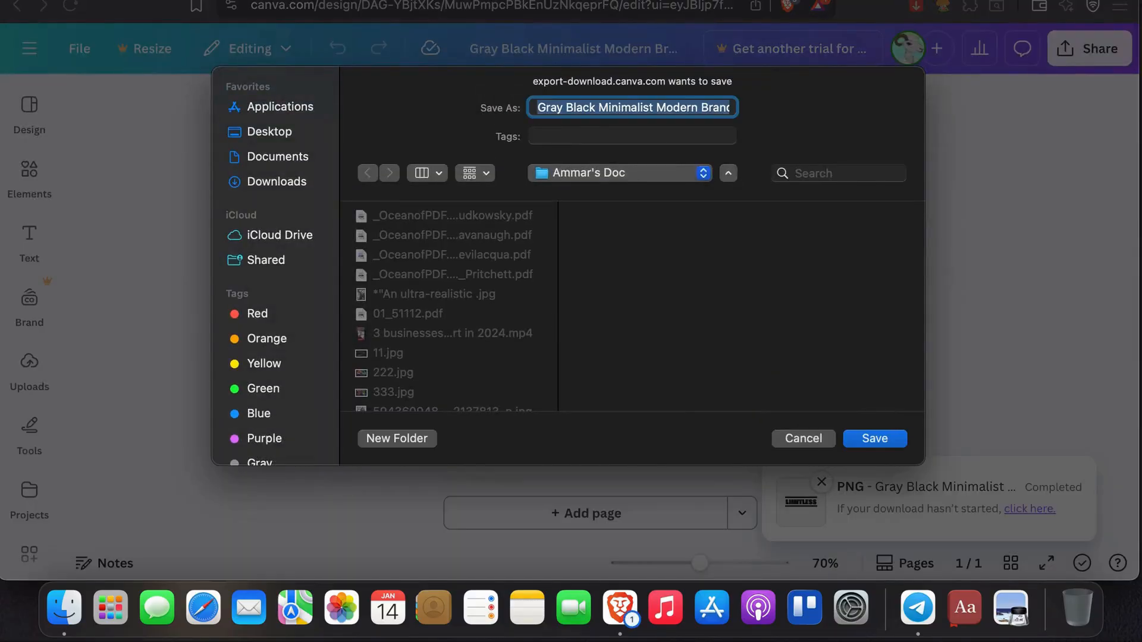
pyautogui.press('Return')
# - Switch back to Printify and upload the Gray Black Minimalist logo PNG from the device onto the shirt's front side
pyautogui.hotkey('ctrl', 'Tab')
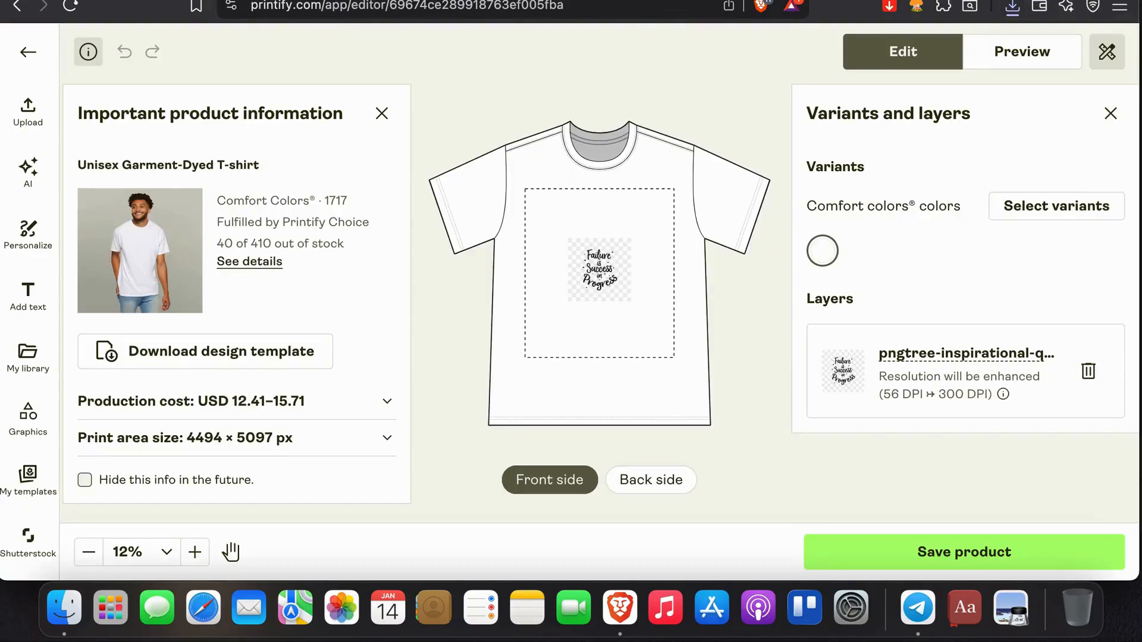
pyautogui.click(44, 116)
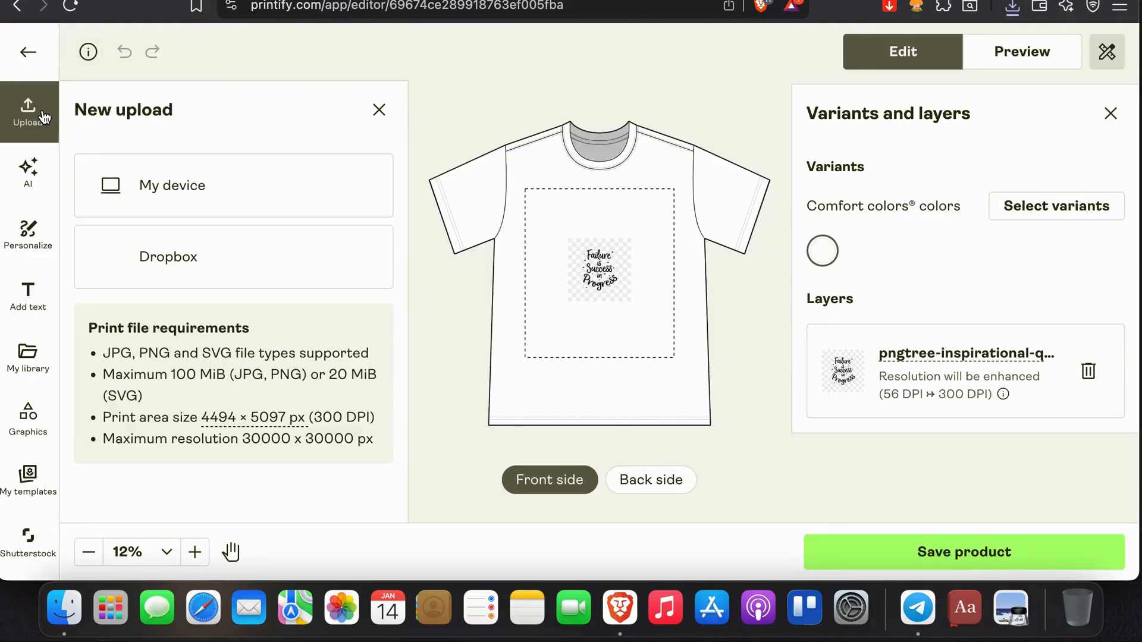
pyautogui.click(165, 204)
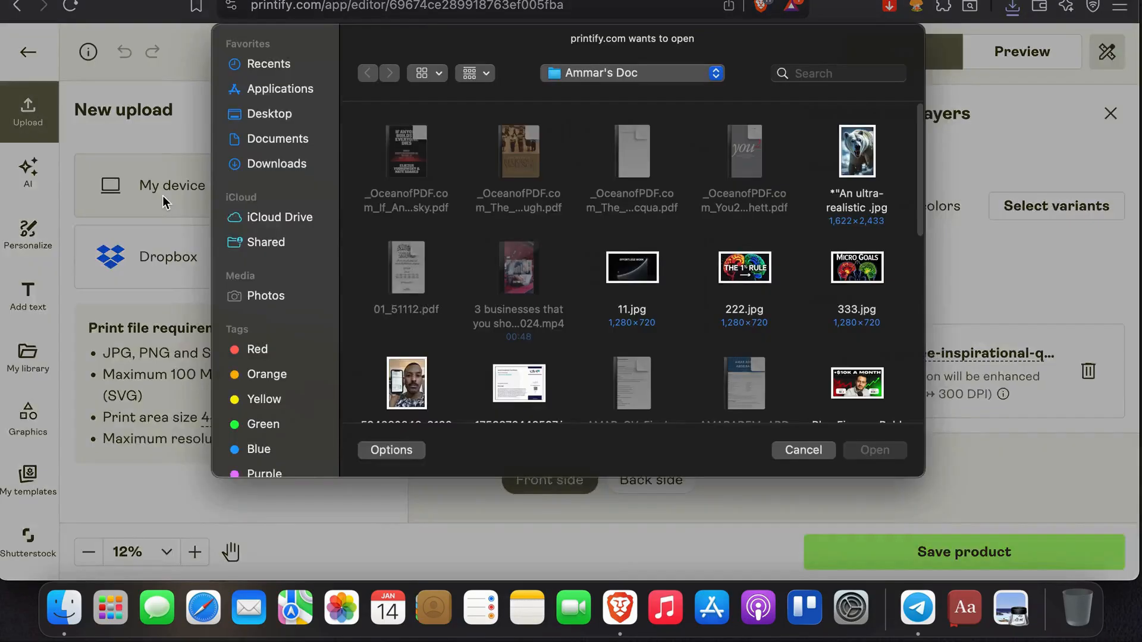
pyautogui.scroll(-10, 438, 226)
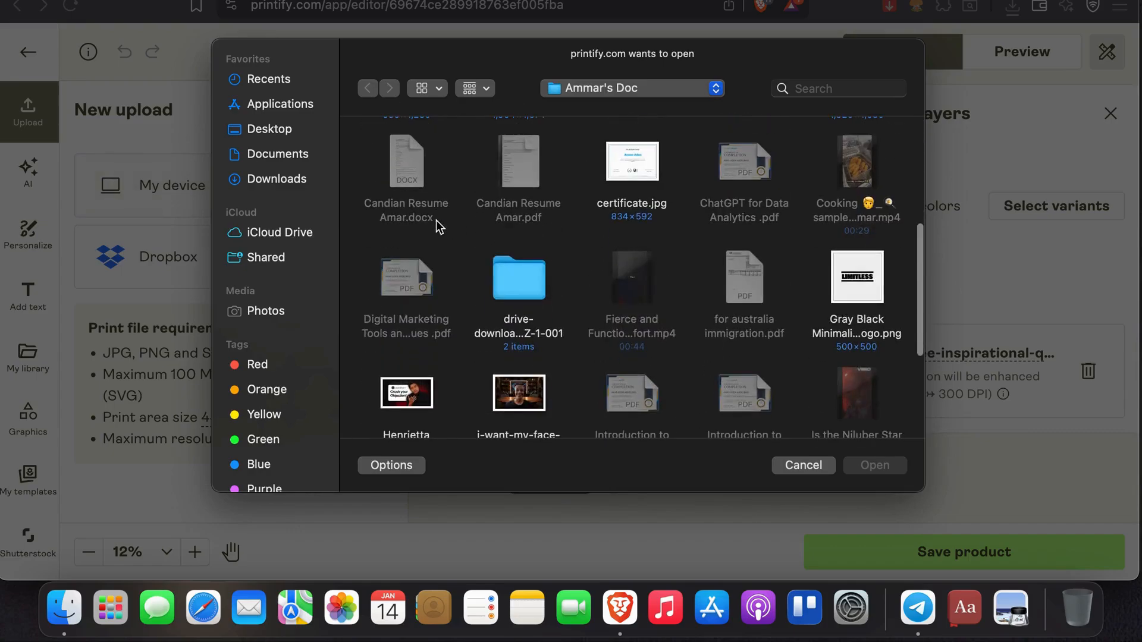
pyautogui.scroll(-10, 541, 297)
pyautogui.scroll(5, 541, 297)
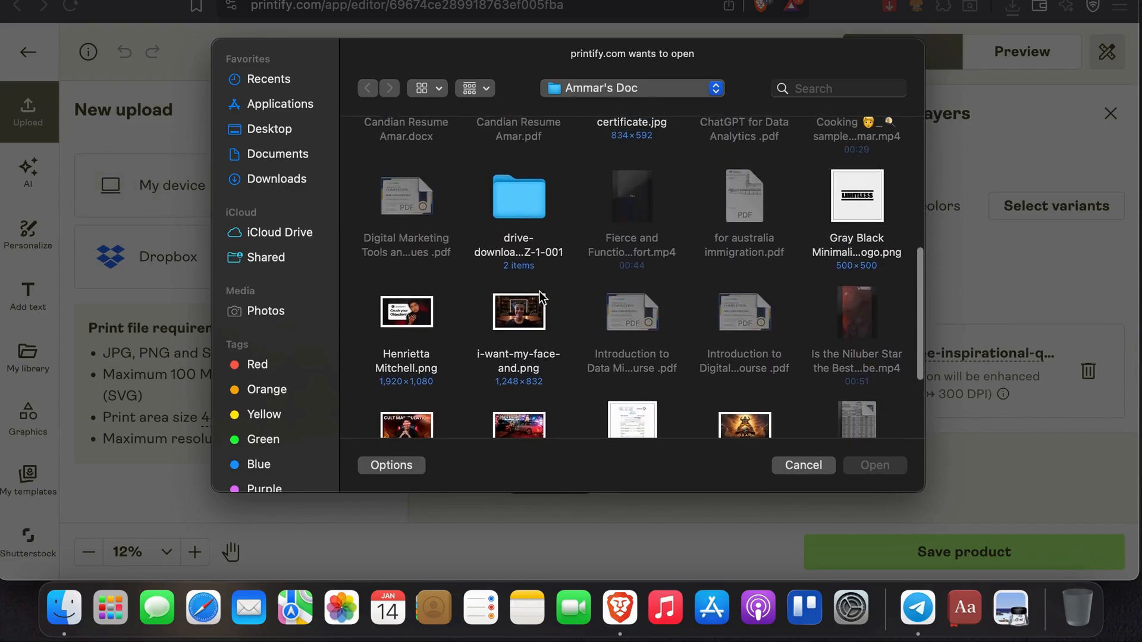
pyautogui.click(847, 269)
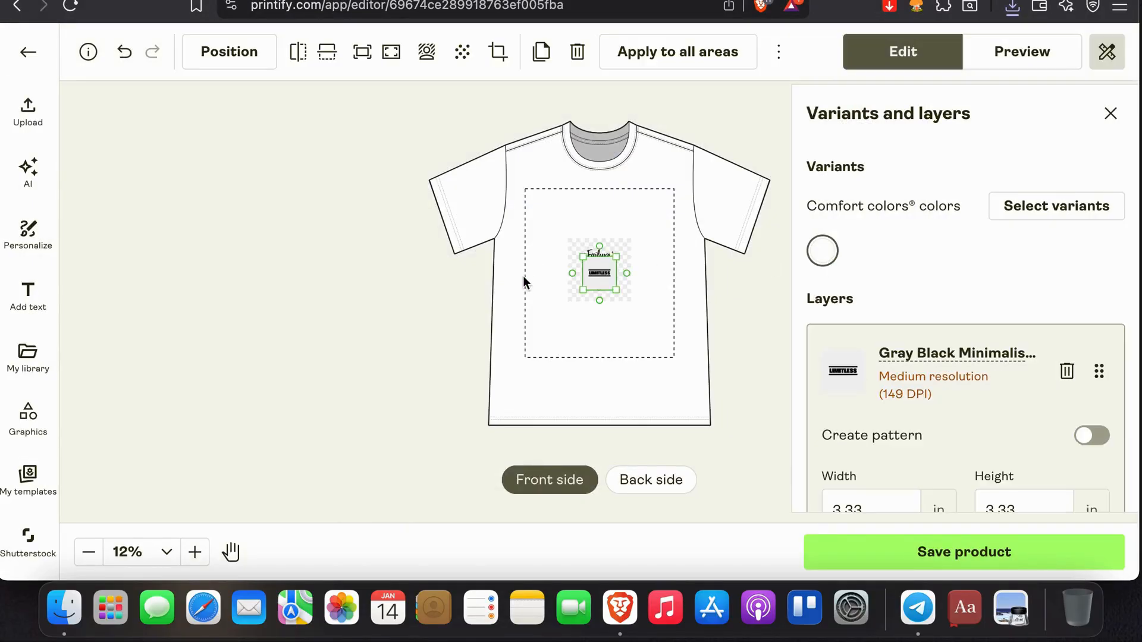
# - Delete the old quote graphic from the front and enlarge the LIMITLESS logo to about 15 × 15 in, spanning the print area's width
pyautogui.click(628, 248)
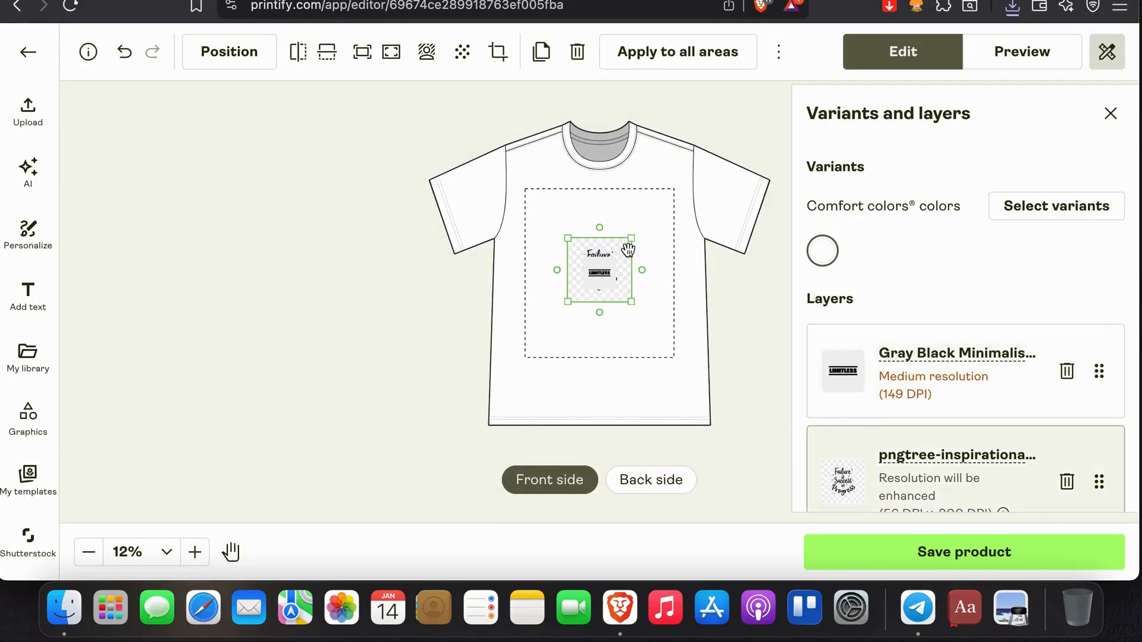
pyautogui.press('Delete')
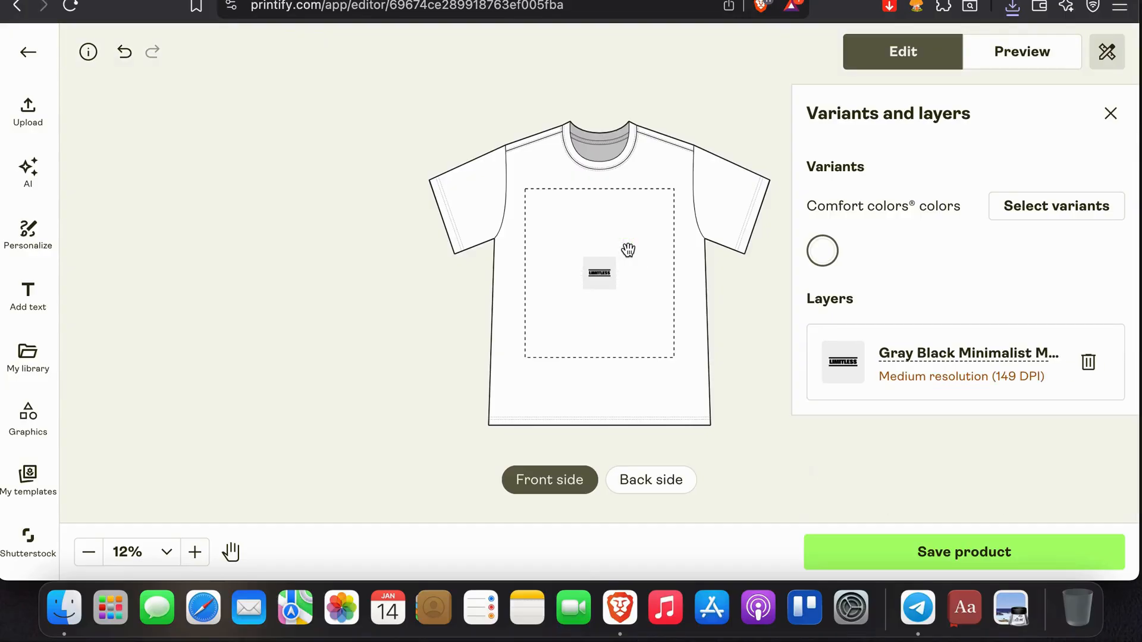
pyautogui.click(595, 282)
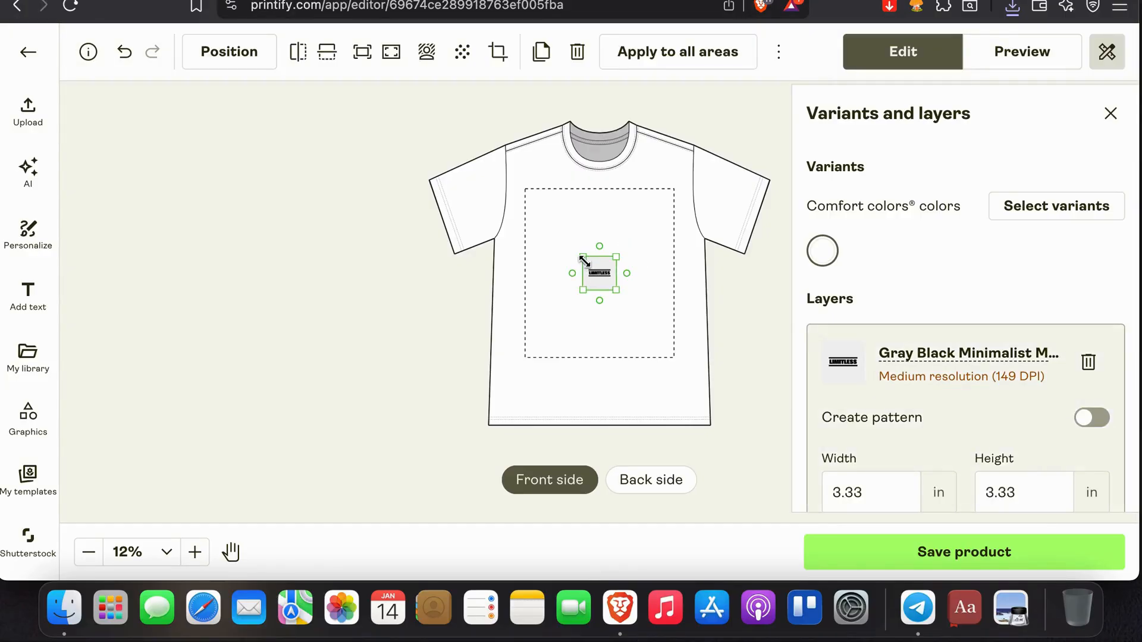
pyautogui.moveTo(582, 257); pyautogui.dragTo(525, 198)
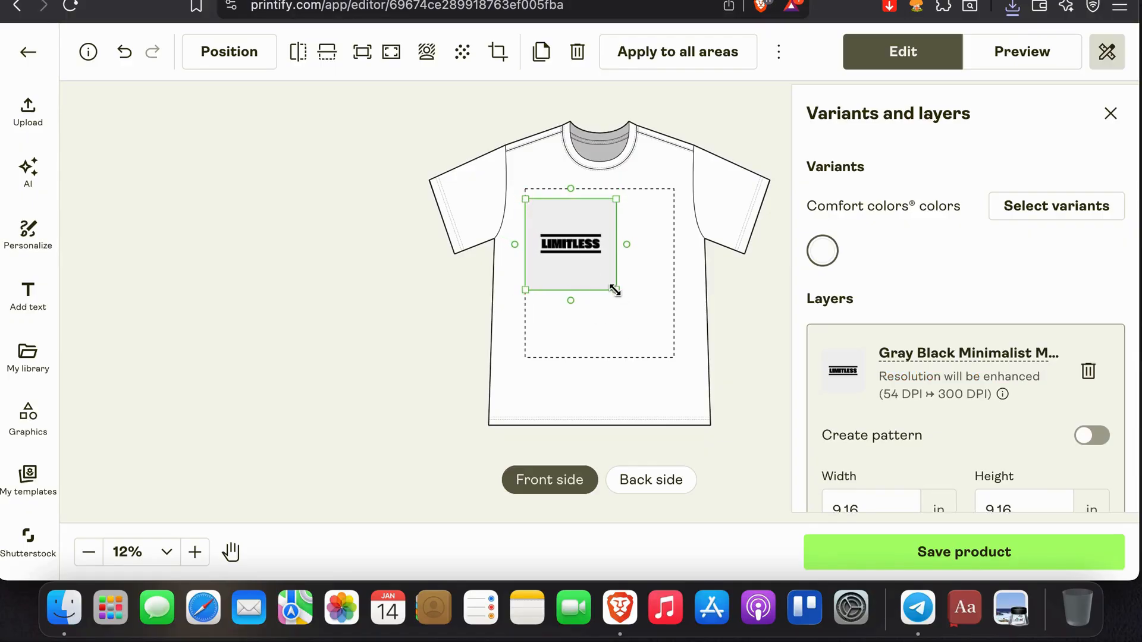
pyautogui.moveTo(615, 290); pyautogui.dragTo(669, 348)
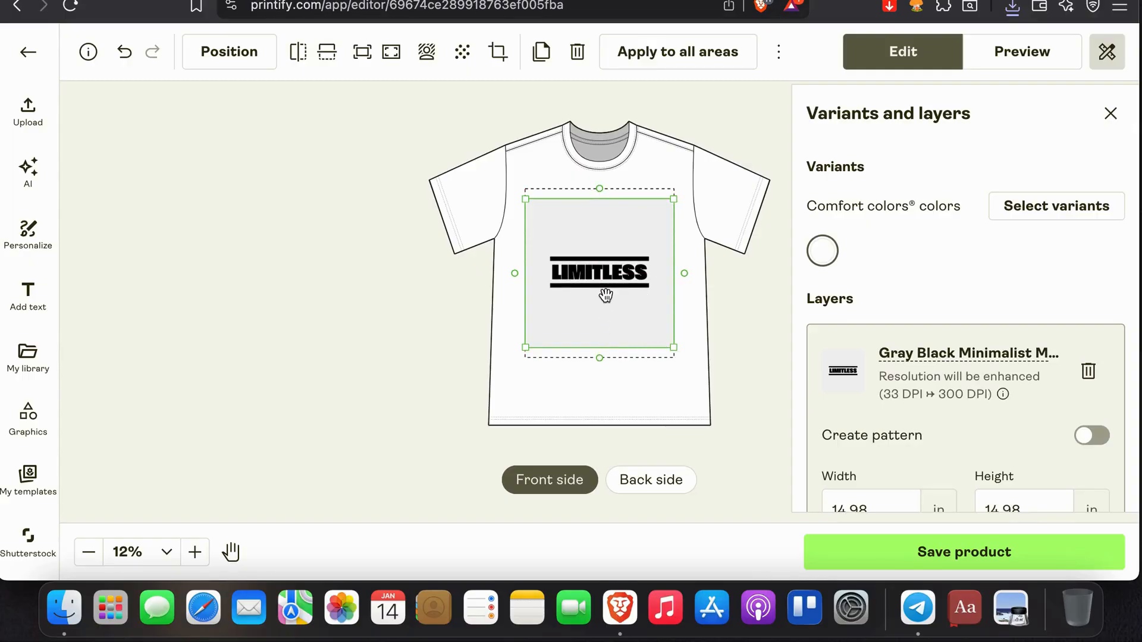
pyautogui.moveTo(605, 293); pyautogui.dragTo(606, 300)
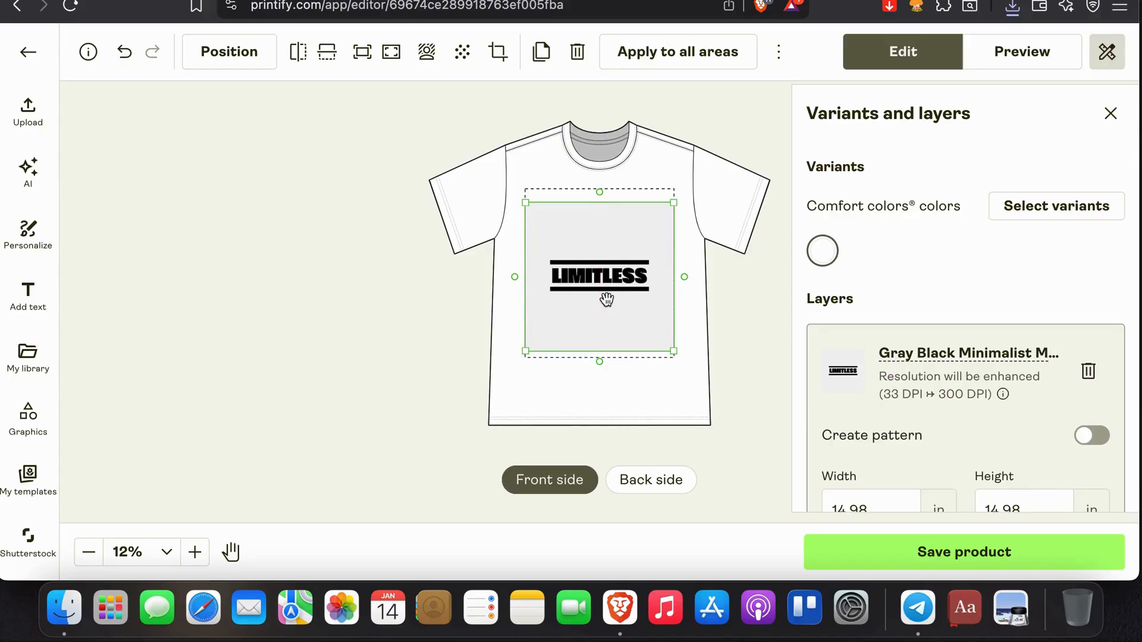
pyautogui.click(386, 335)
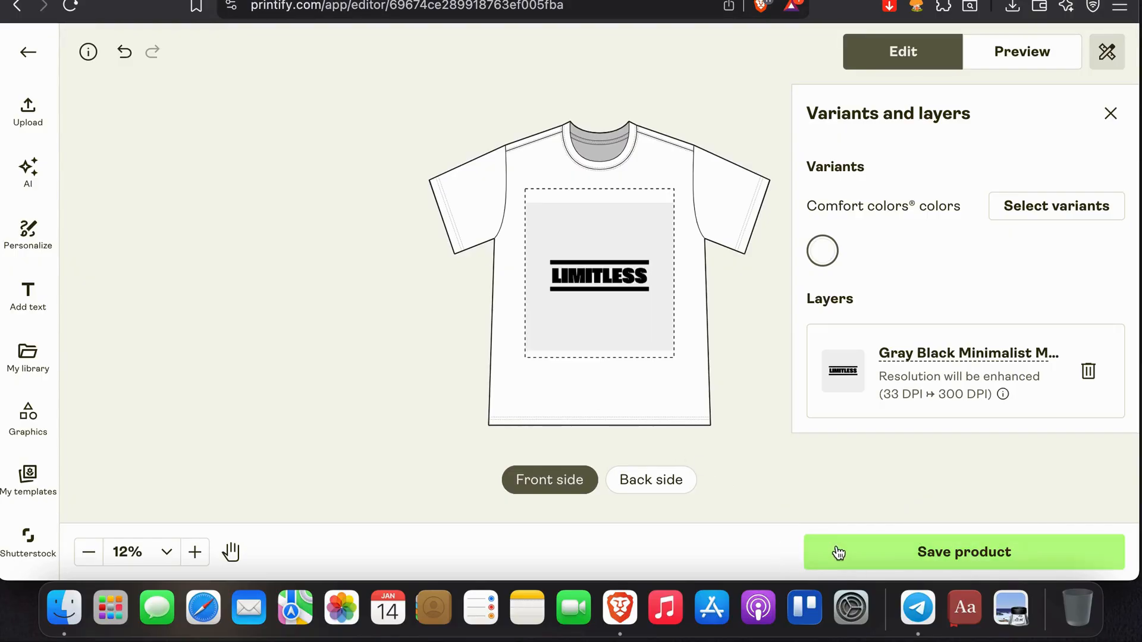
# - Add the "Today is full of possibility" graphic from the library to the shirt's back side
pyautogui.click(633, 492)
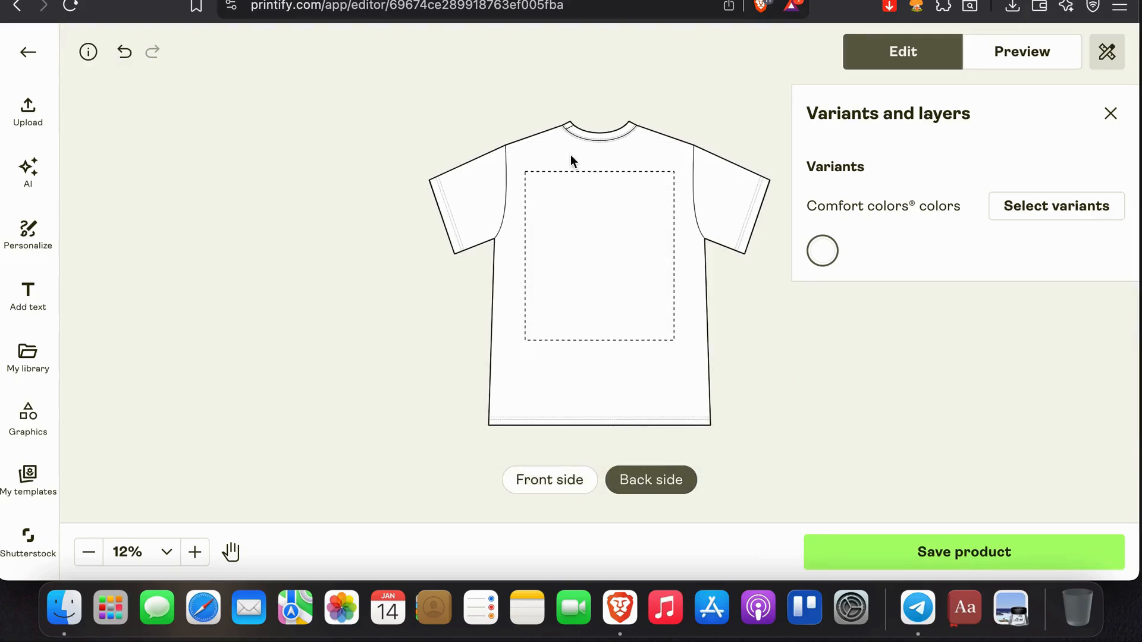
pyautogui.click(24, 119)
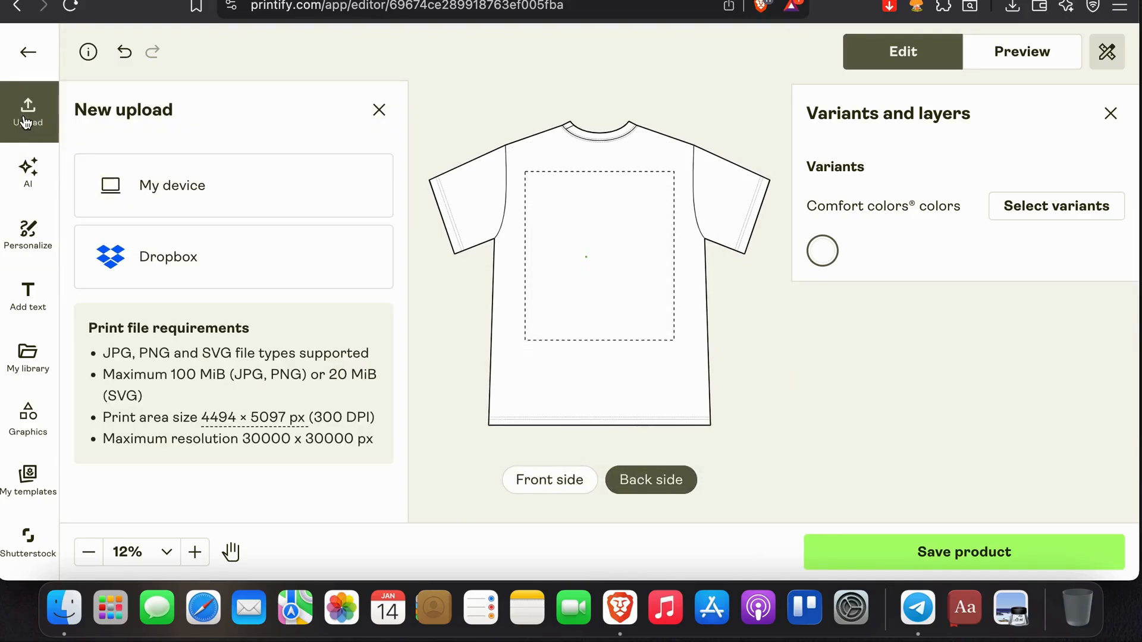
pyautogui.click(25, 355)
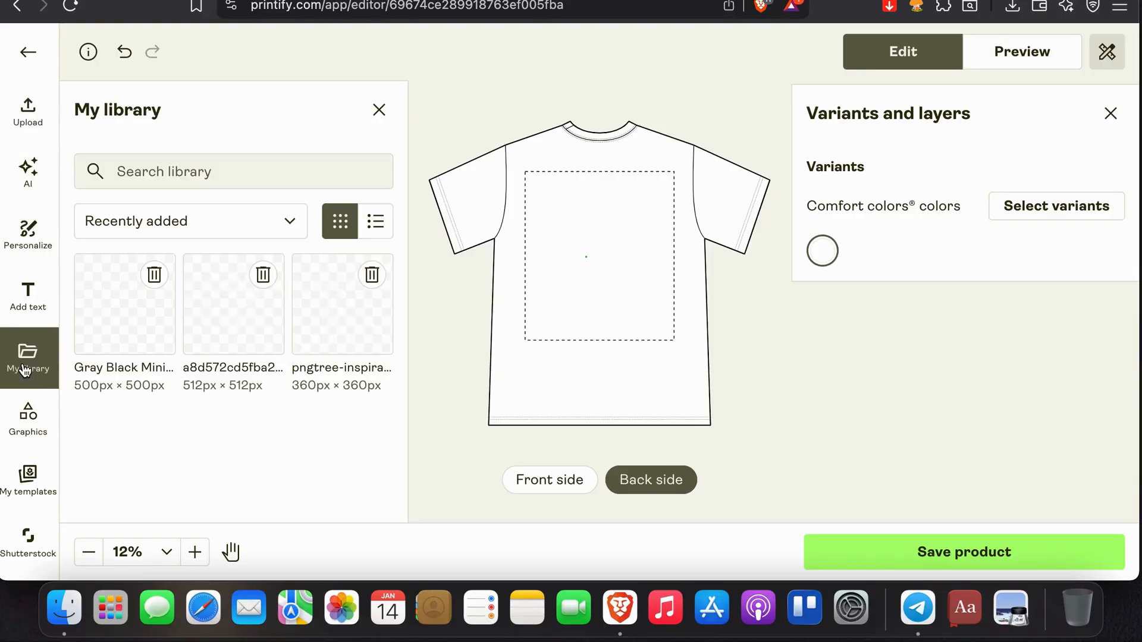
pyautogui.click(234, 354)
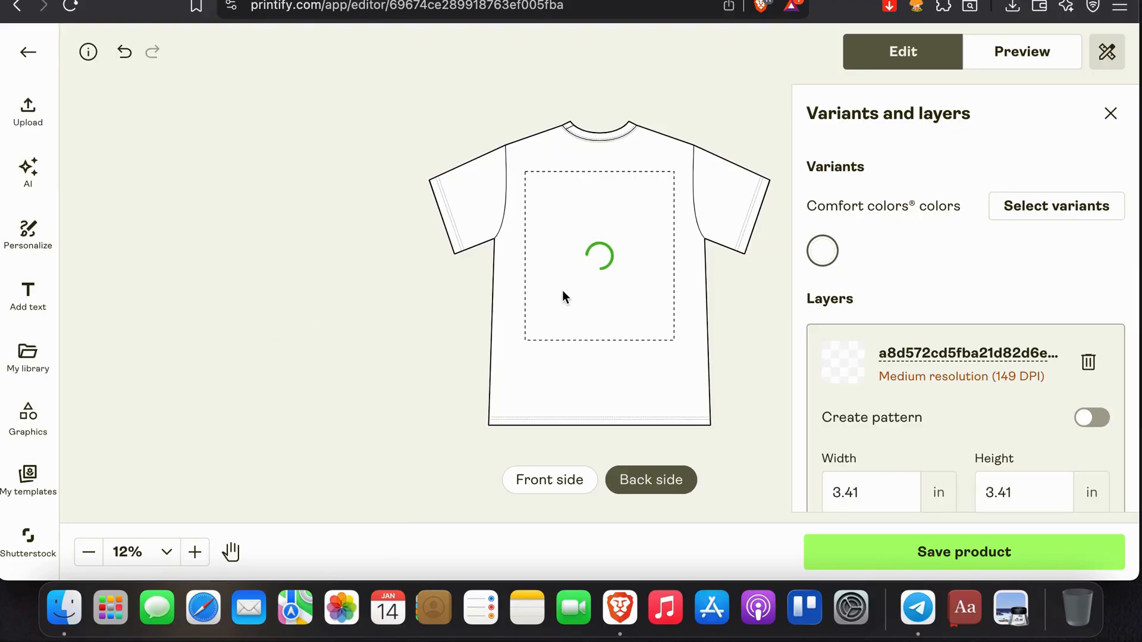
# - Enlarge the back graphic to about 10.6 × 10.6 in, position it near the print area's middle, and save the product
pyautogui.click(621, 275)
pyautogui.click(602, 262)
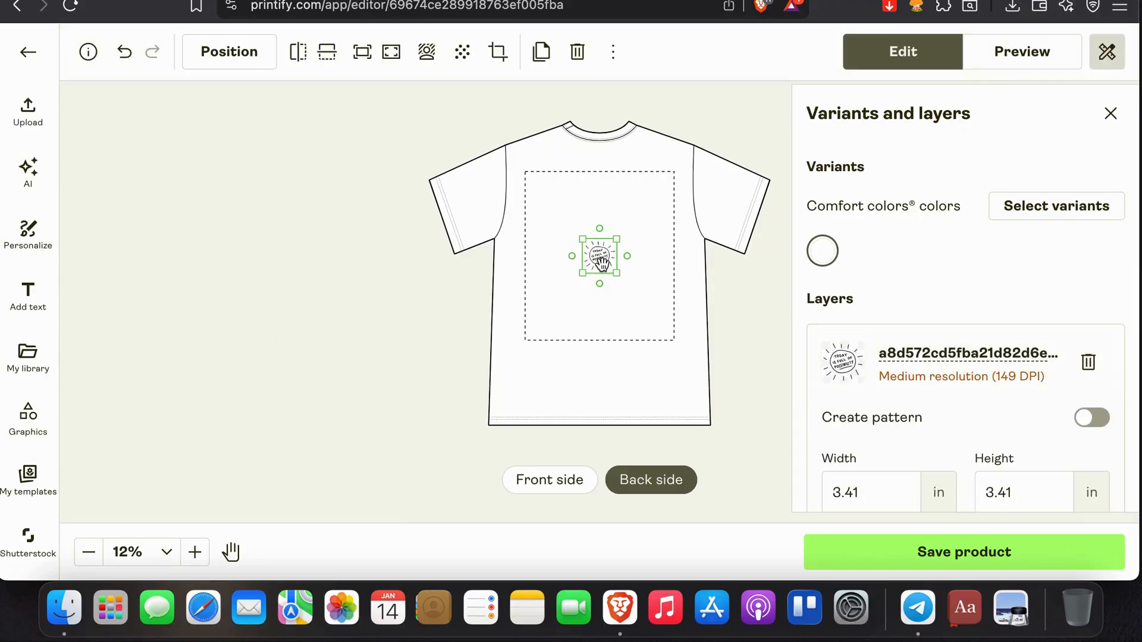
pyautogui.moveTo(615, 279); pyautogui.dragTo(652, 310)
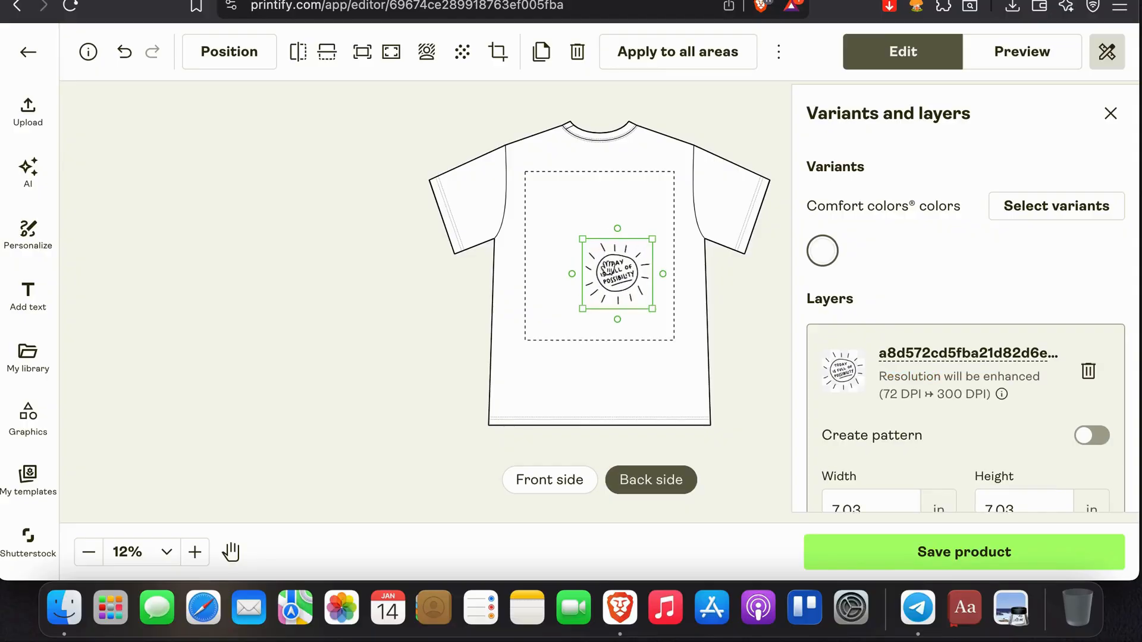
pyautogui.moveTo(586, 238); pyautogui.dragTo(547, 203)
pyautogui.moveTo(580, 254); pyautogui.dragTo(577, 254)
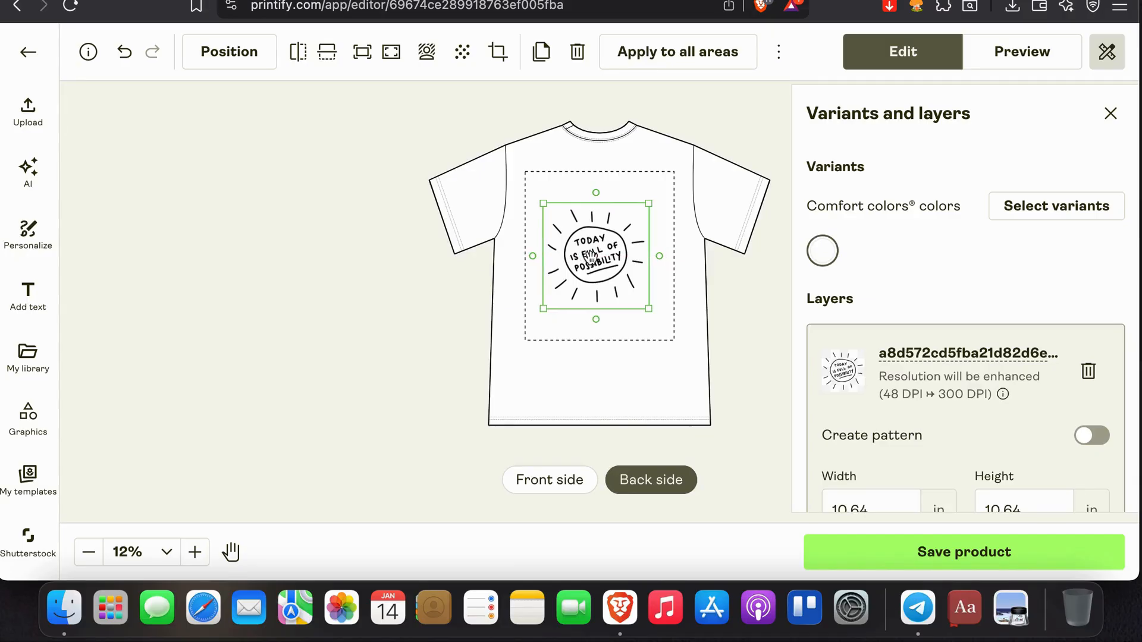
pyautogui.click(906, 554)
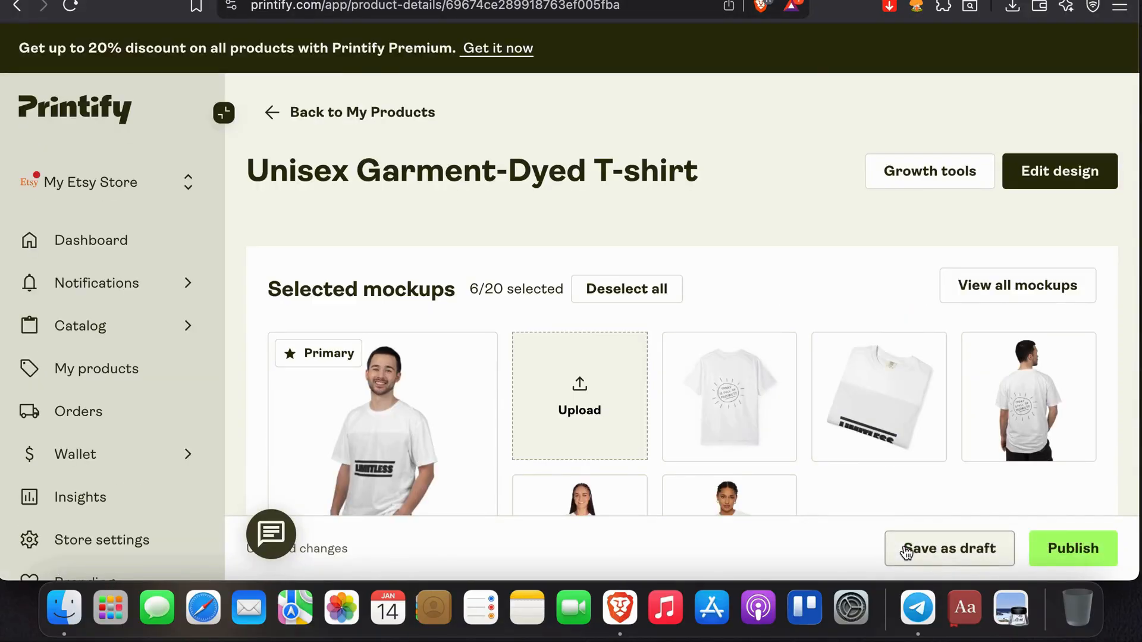
# - Look over the selected mockups, view the full mockup library, and return to the product details
pyautogui.scroll(-5, 827, 444)
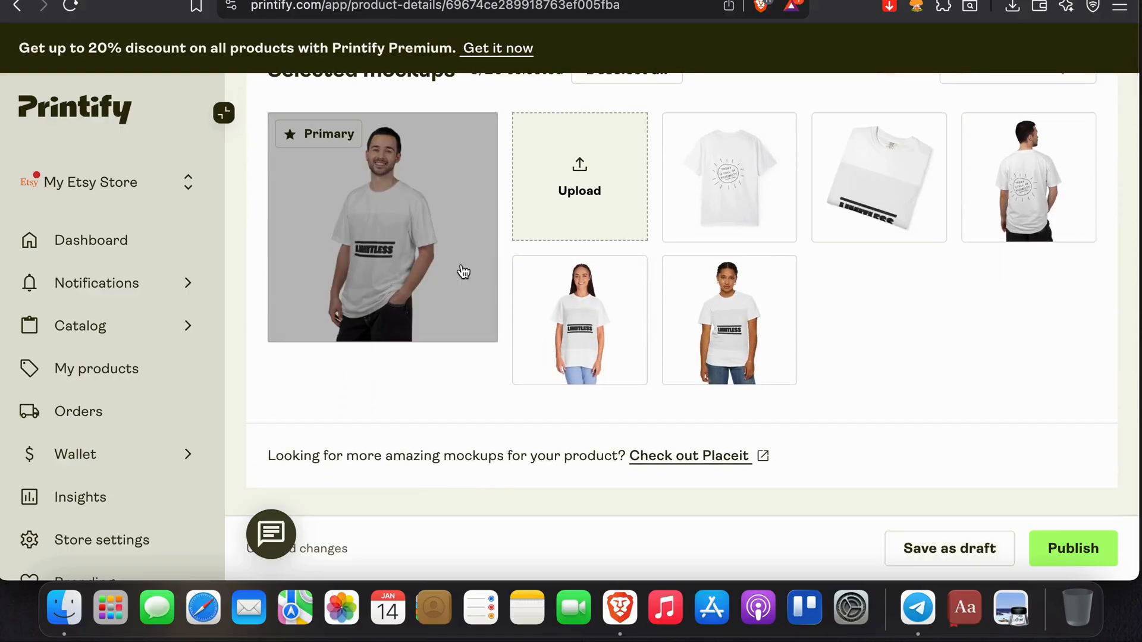
pyautogui.click(979, 88)
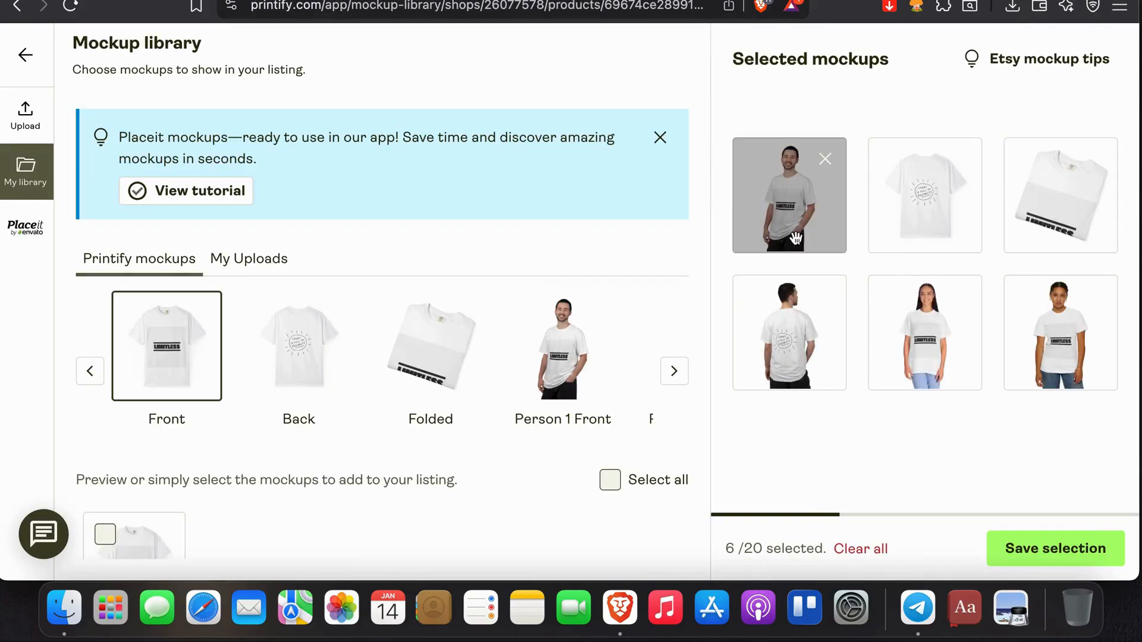
pyautogui.click(23, 9)
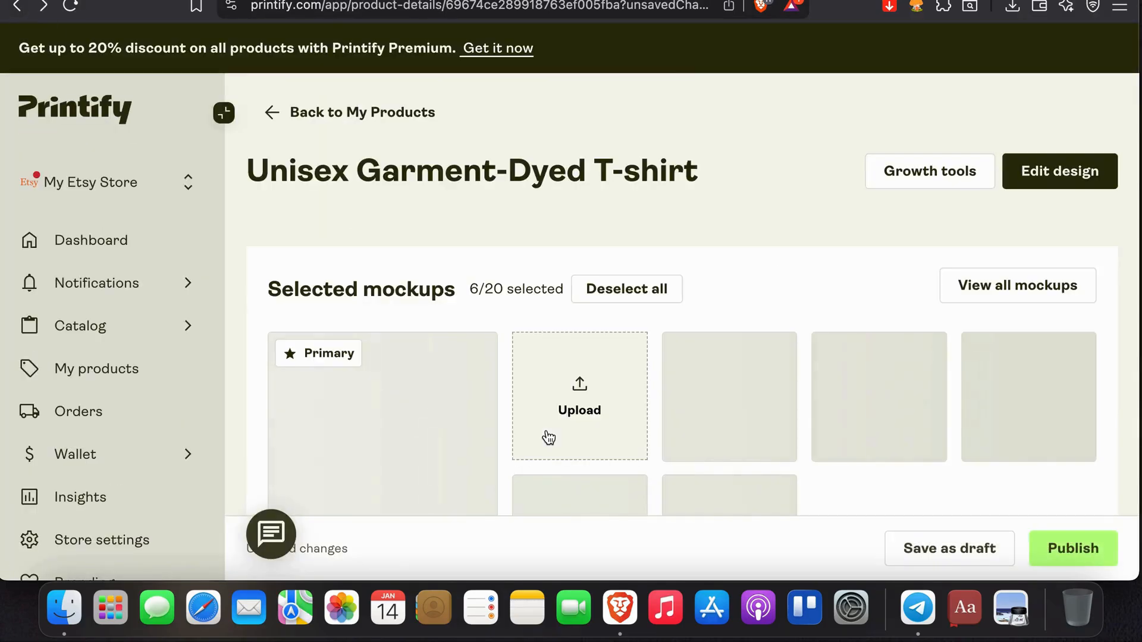
# - Examine the enlarged previews of all selected mockups, starting with the primary one, and close the preview
pyautogui.scroll(-3, 548, 439)
pyautogui.click(380, 214)
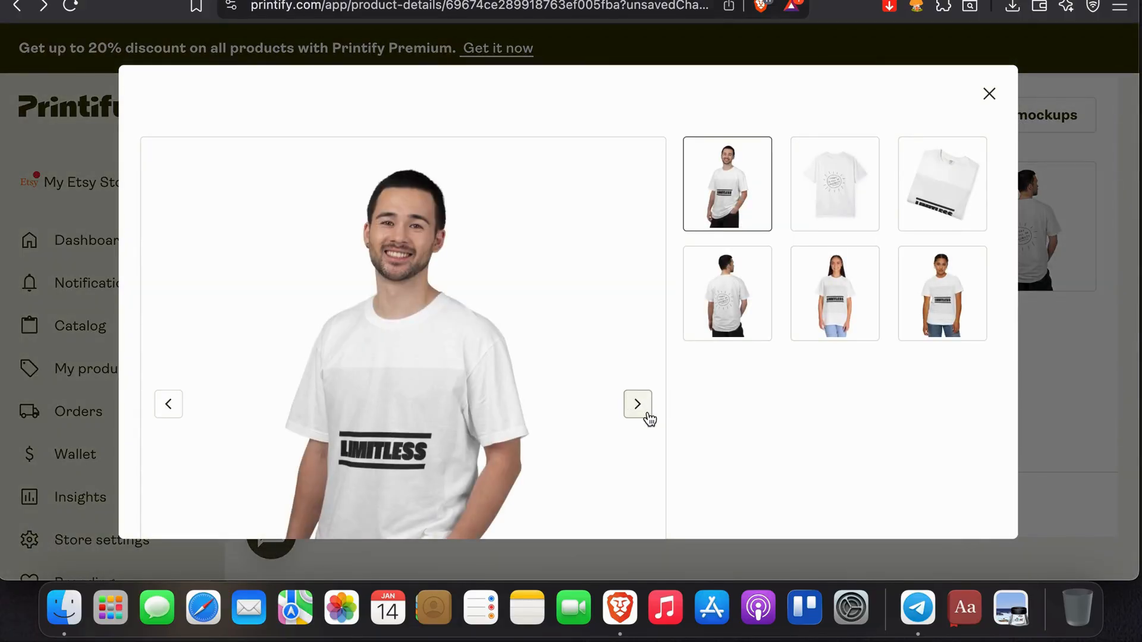
pyautogui.scroll(-3, 632, 327)
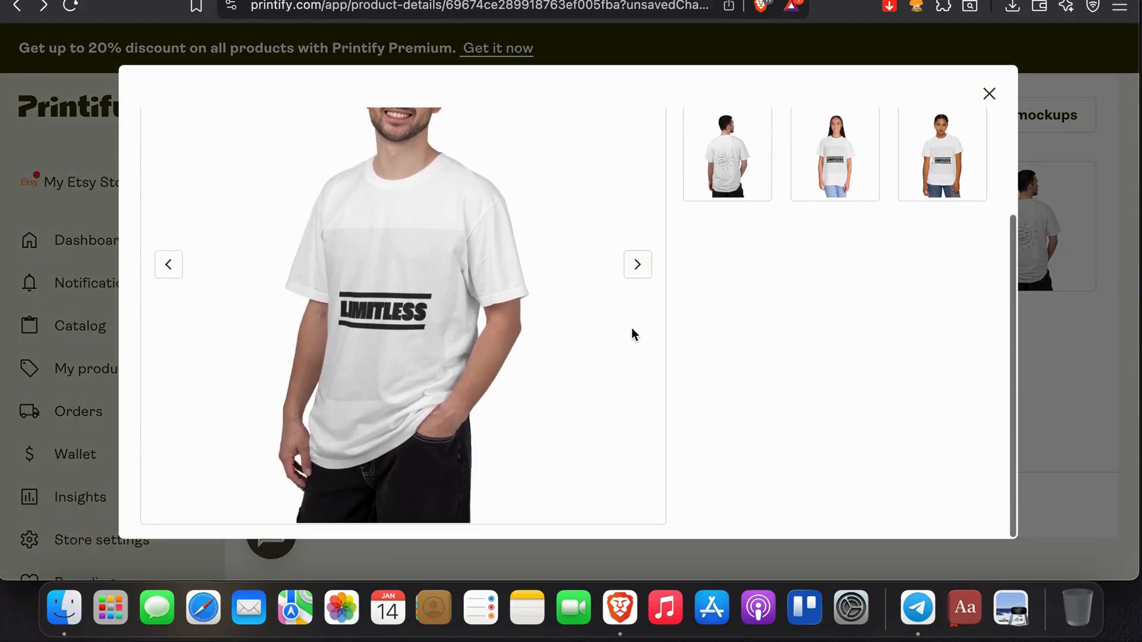
pyautogui.click(647, 273)
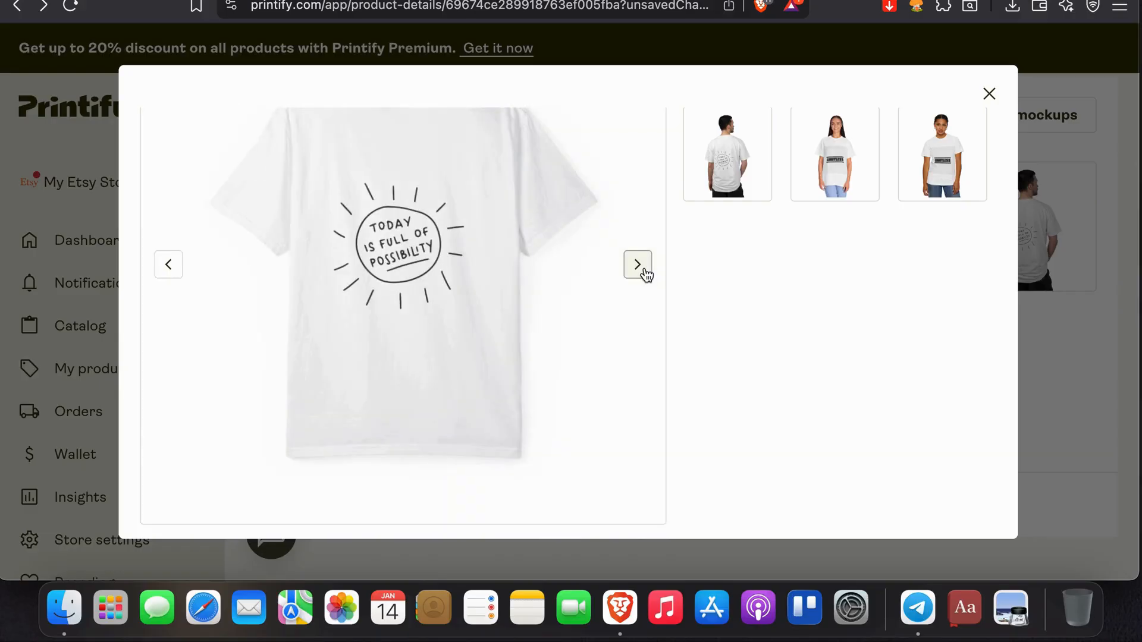
pyautogui.click(646, 273)
pyautogui.scroll(1, 645, 273)
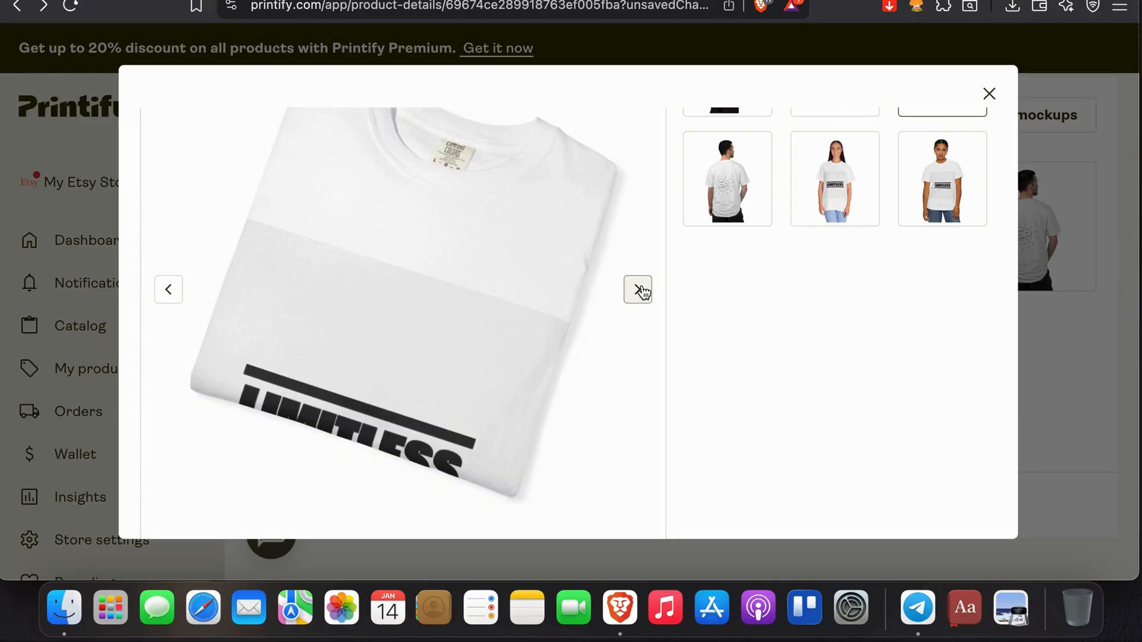
pyautogui.click(642, 290)
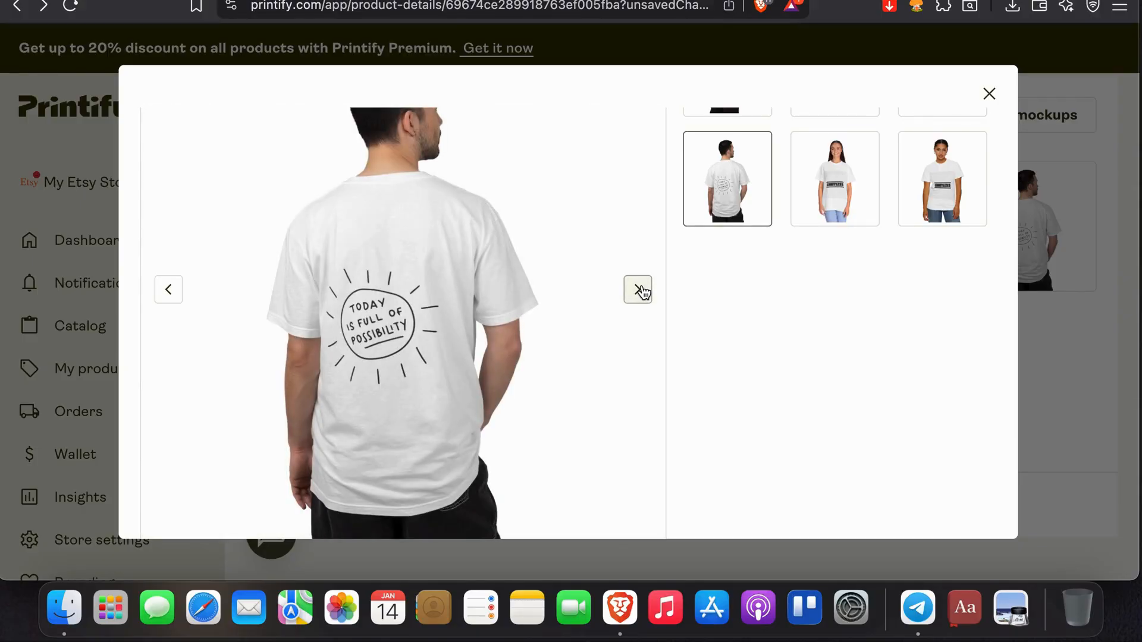
pyautogui.click(641, 290)
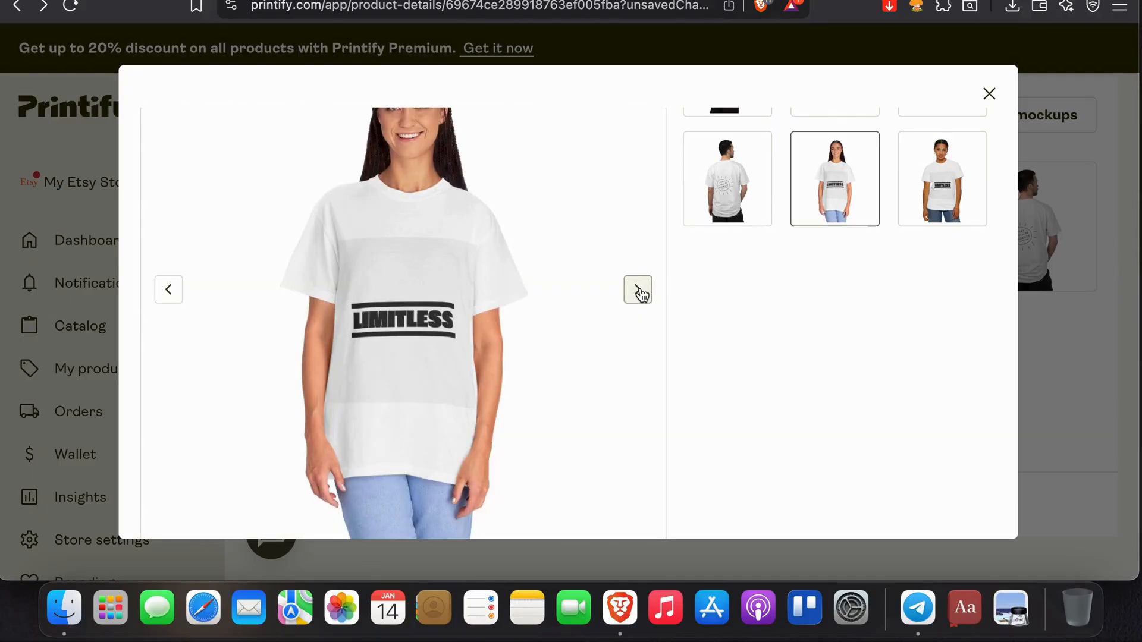
pyautogui.click(641, 292)
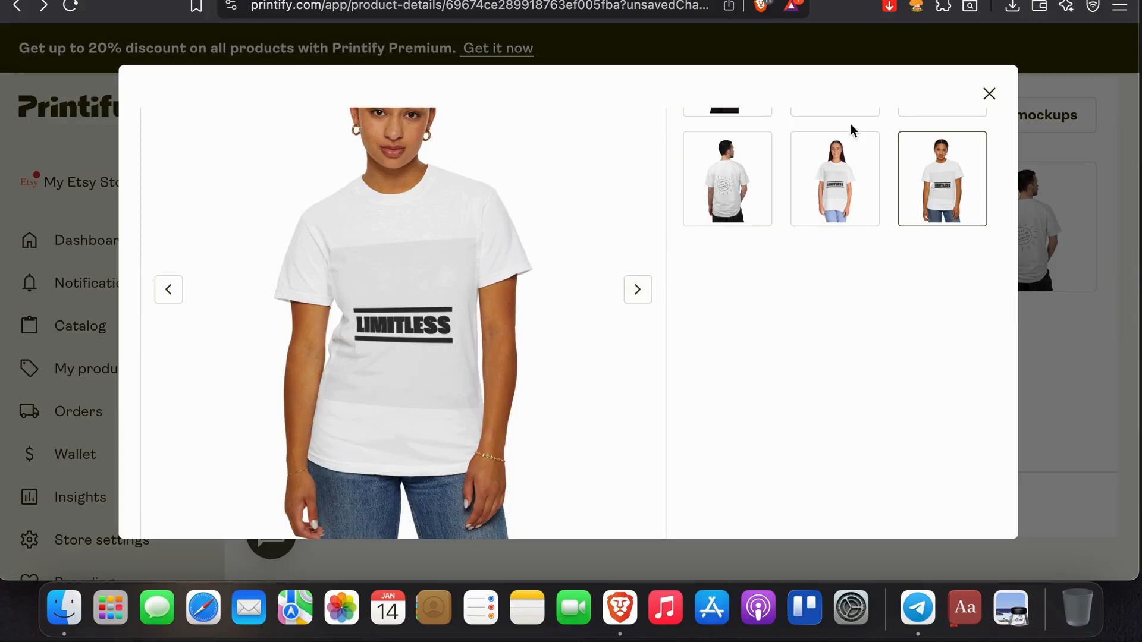
pyautogui.click(989, 94)
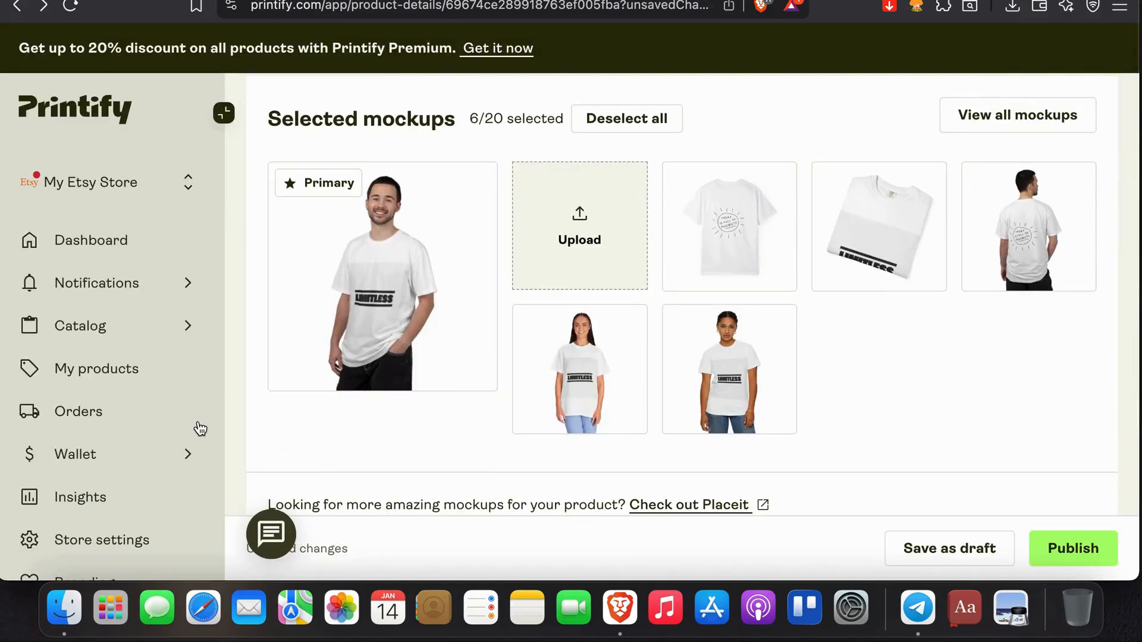
# - Review the product's listing details, tags, personalization, shipping methods, and pricing sections
pyautogui.scroll(-6, 769, 396)
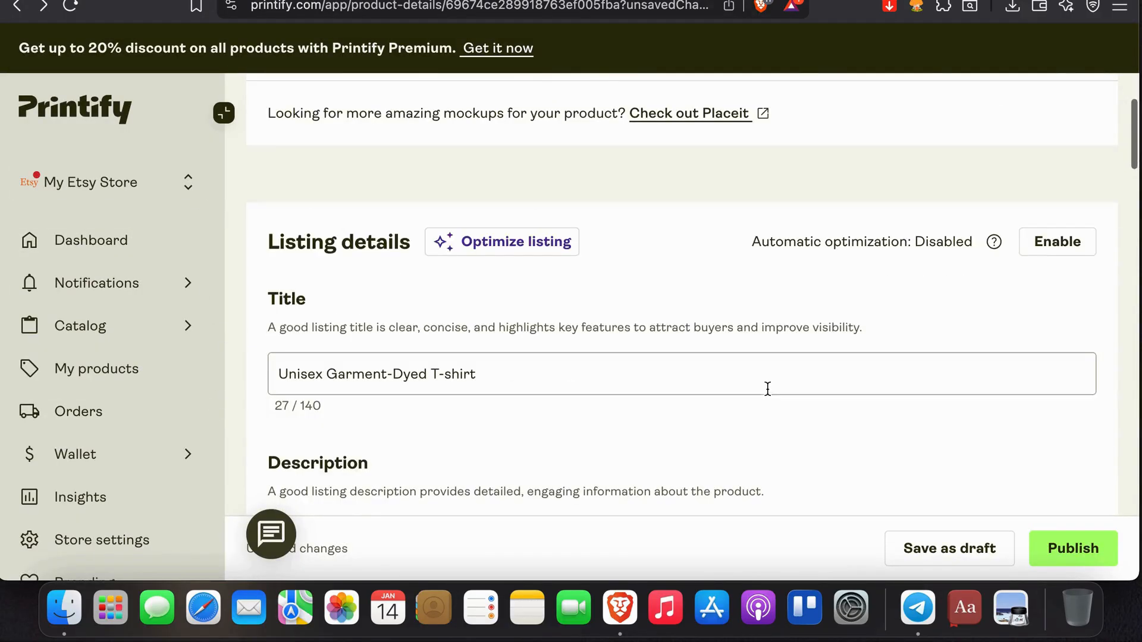
pyautogui.scroll(-3, 483, 422)
pyautogui.scroll(-10, 434, 421)
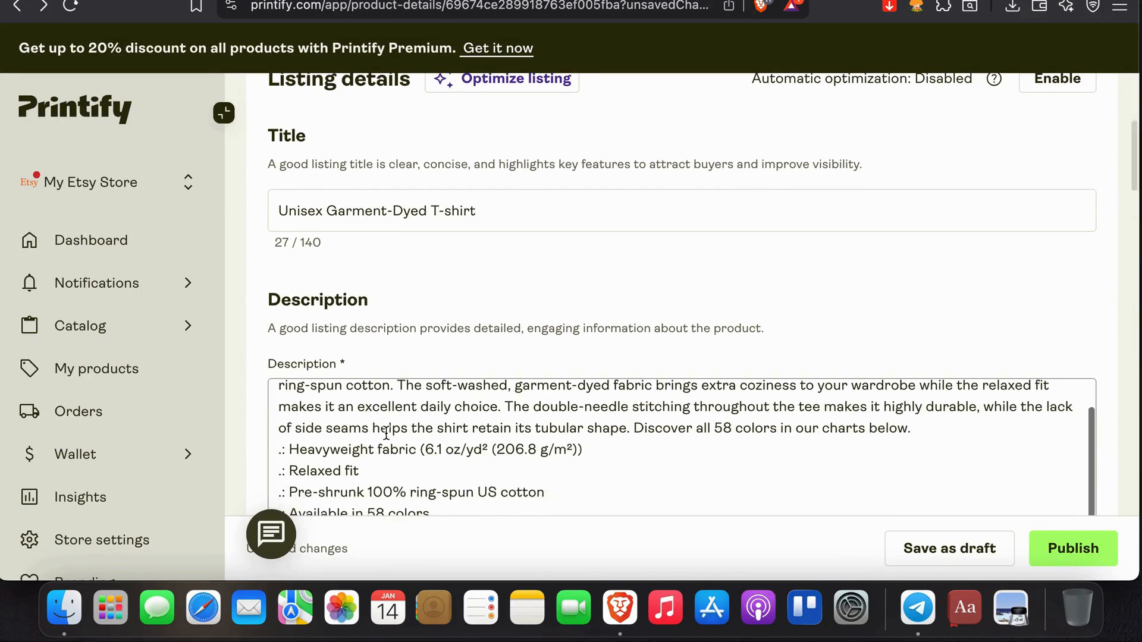
pyautogui.scroll(-2, 385, 439)
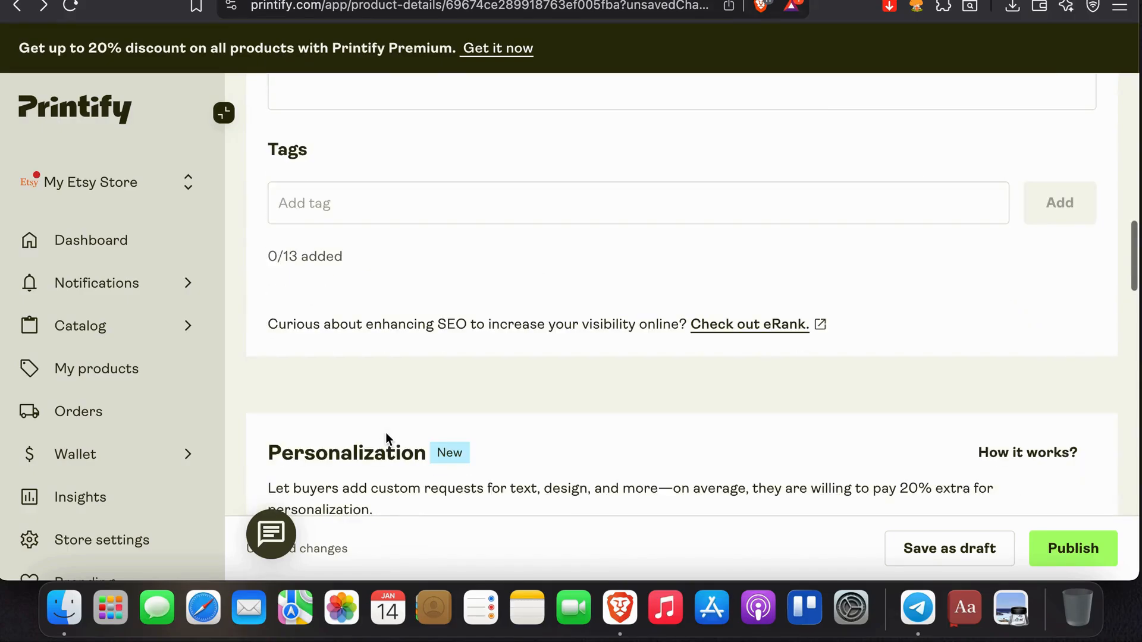
pyautogui.scroll(-10, 339, 437)
pyautogui.scroll(6, 339, 437)
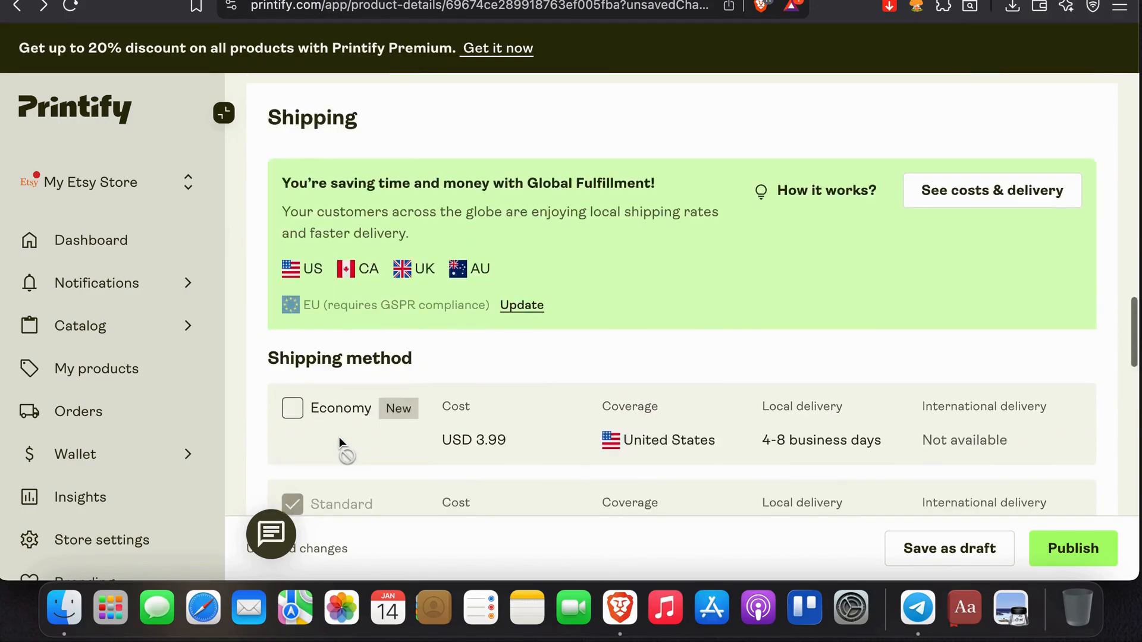
pyautogui.scroll(-10, 339, 437)
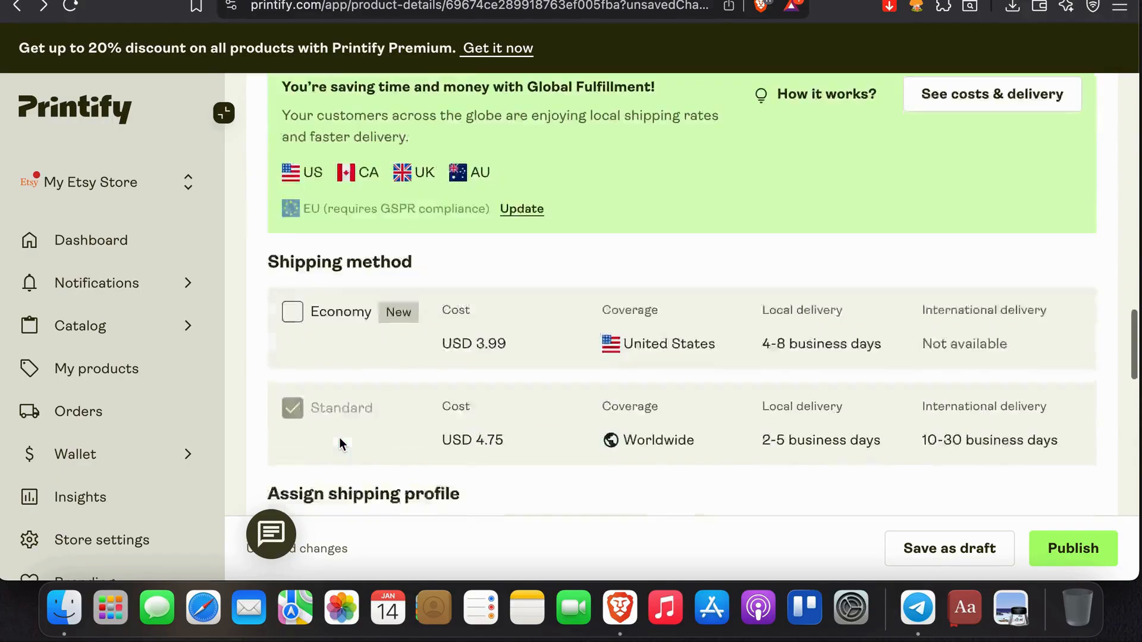
pyautogui.scroll(1, 339, 440)
pyautogui.scroll(-5, 339, 441)
pyautogui.scroll(-3, 345, 369)
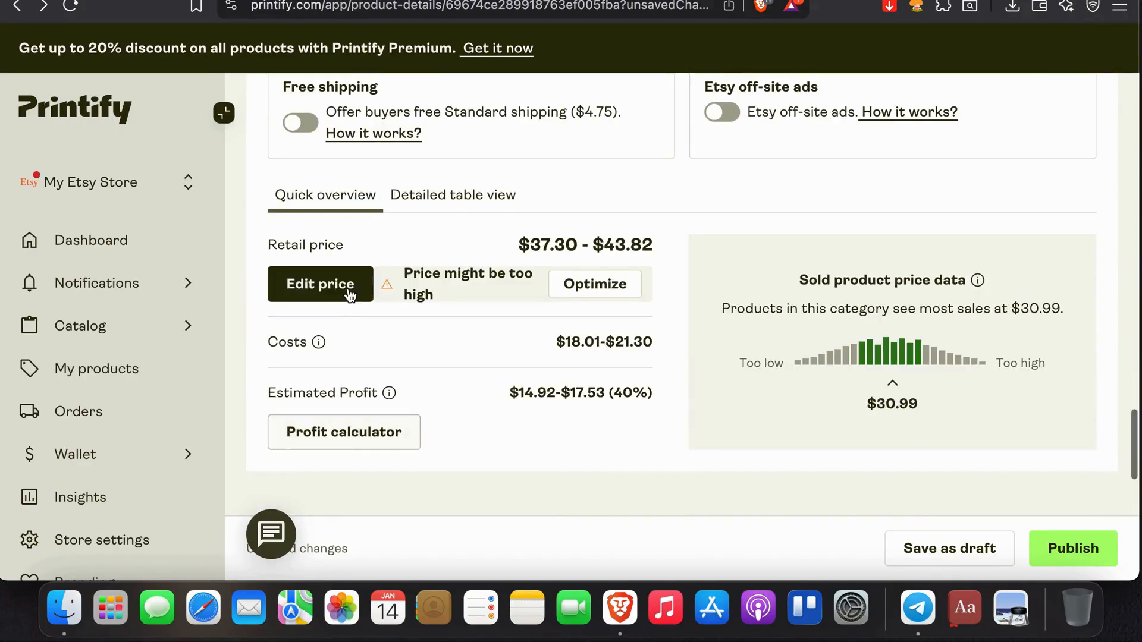
# - Enable free Standard shipping for buyers in the product's pricing, dismiss the explanation of how it works, and go to the store dashboard
pyautogui.scroll(2, 349, 288)
pyautogui.click(301, 211)
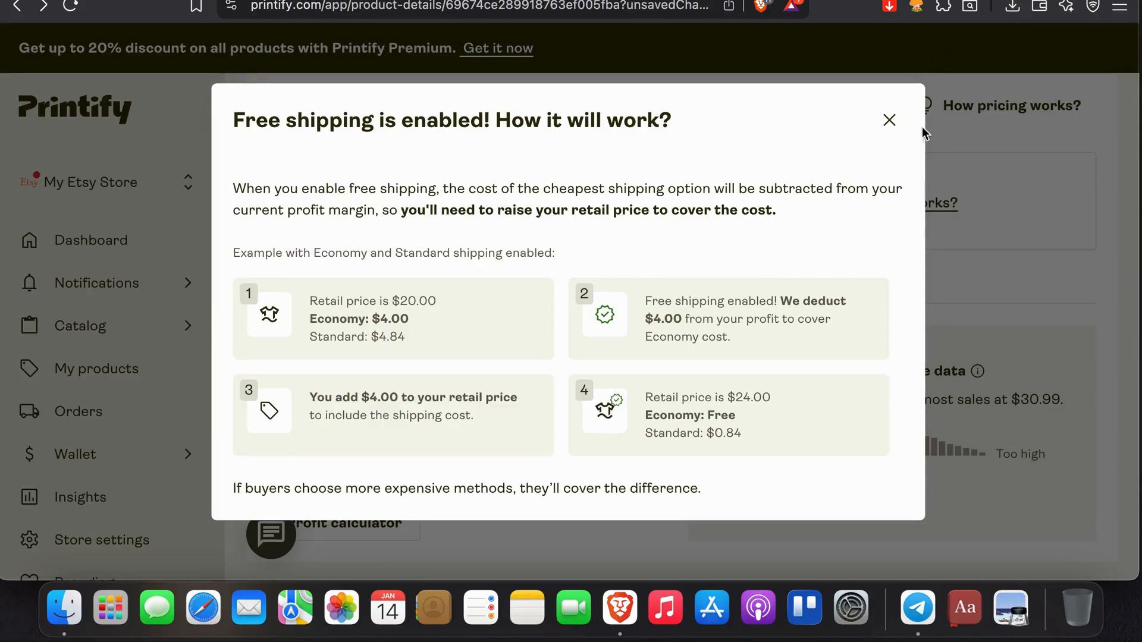
pyautogui.click(888, 121)
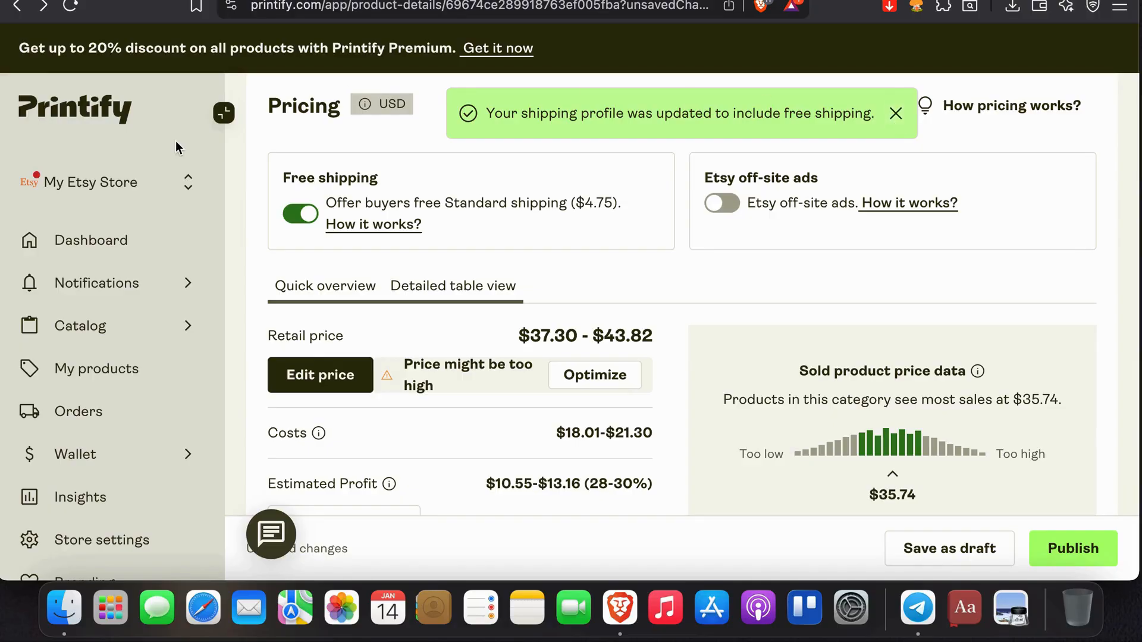
pyautogui.click(98, 242)
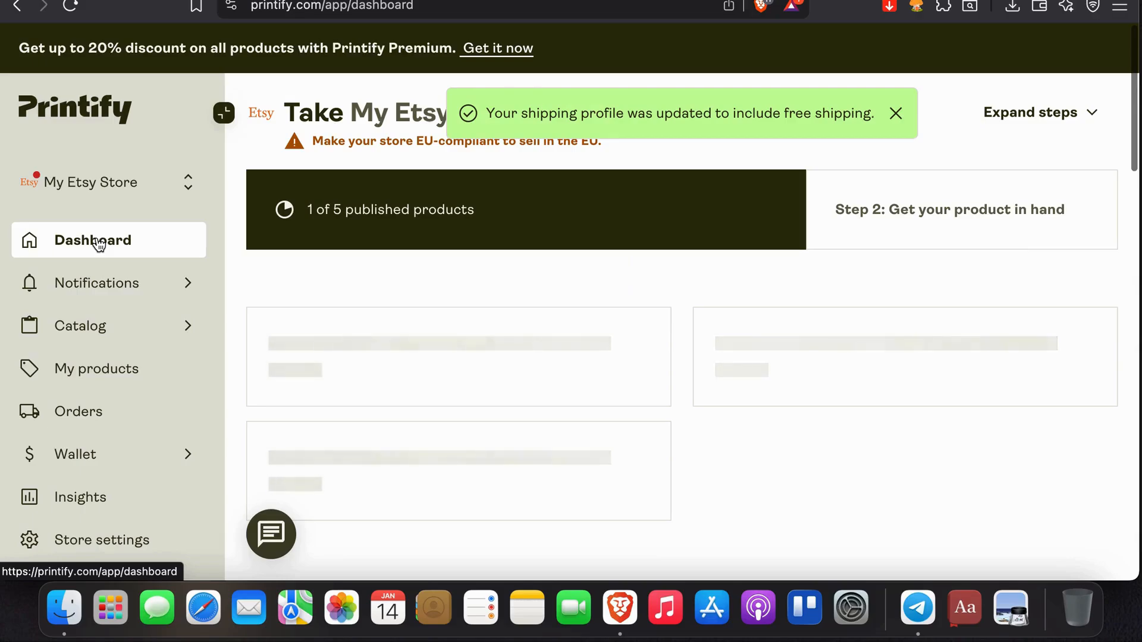